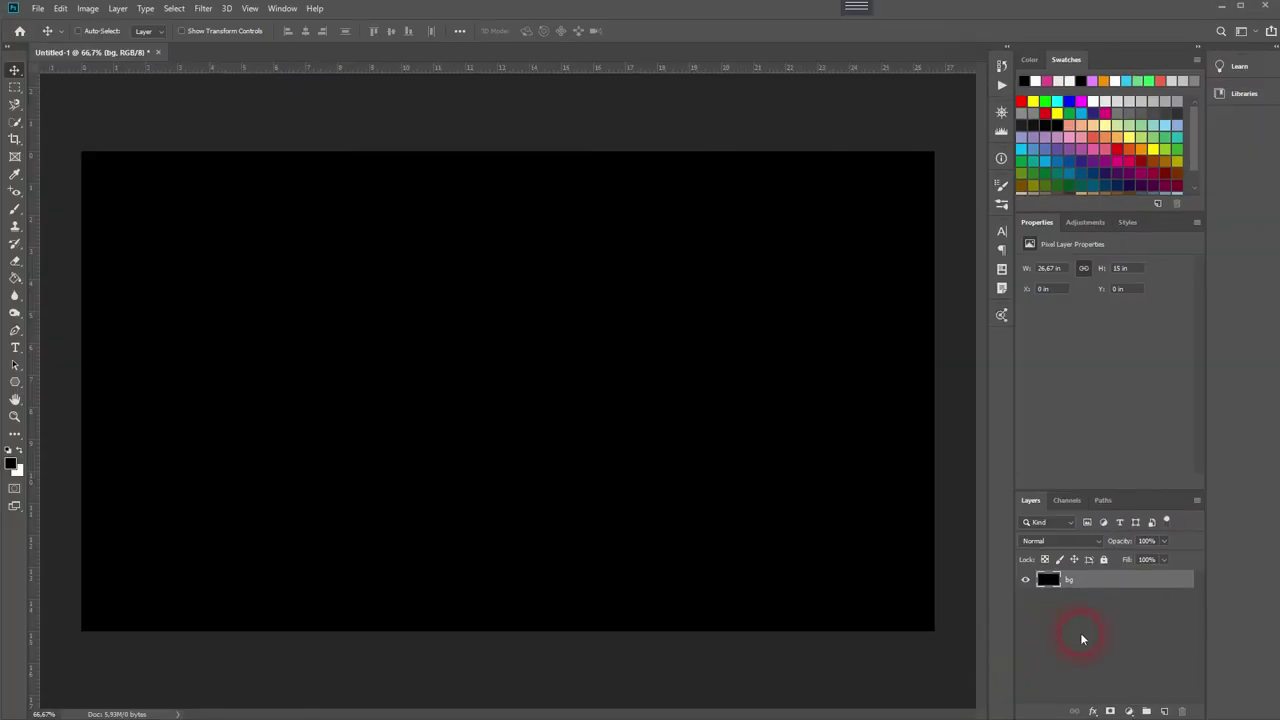
Type the white two-line title 'MULTI-BEVEL' / 'TEXT' on the black canvas and commit it.
click(16, 350)
click(80, 347)
click(471, 383)
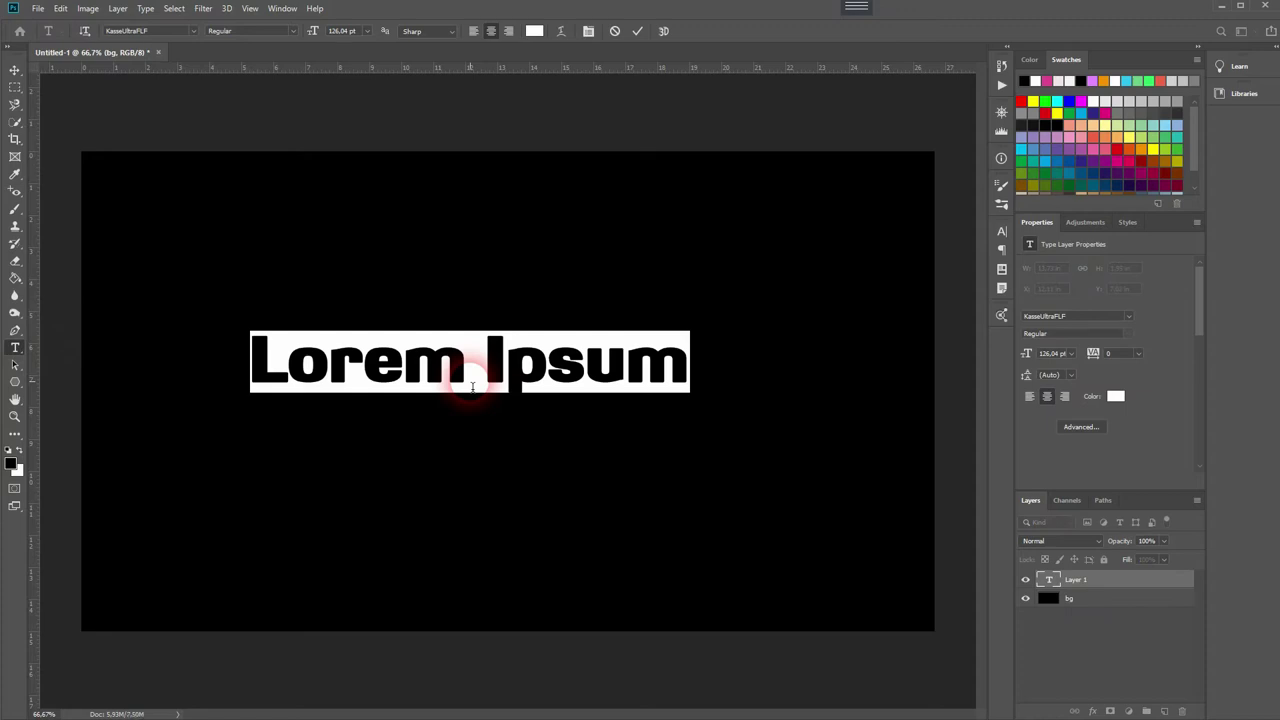
text(MULTI_)
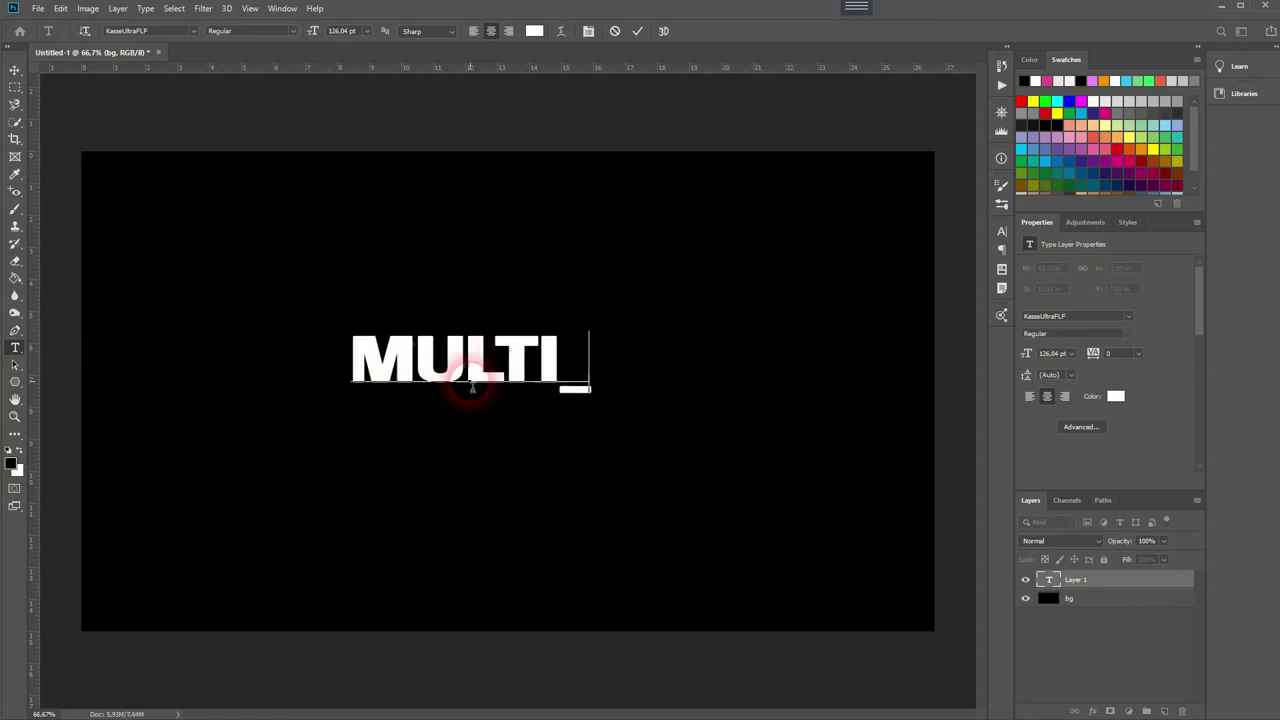
key(BackSpace)
text(-BEVEL)
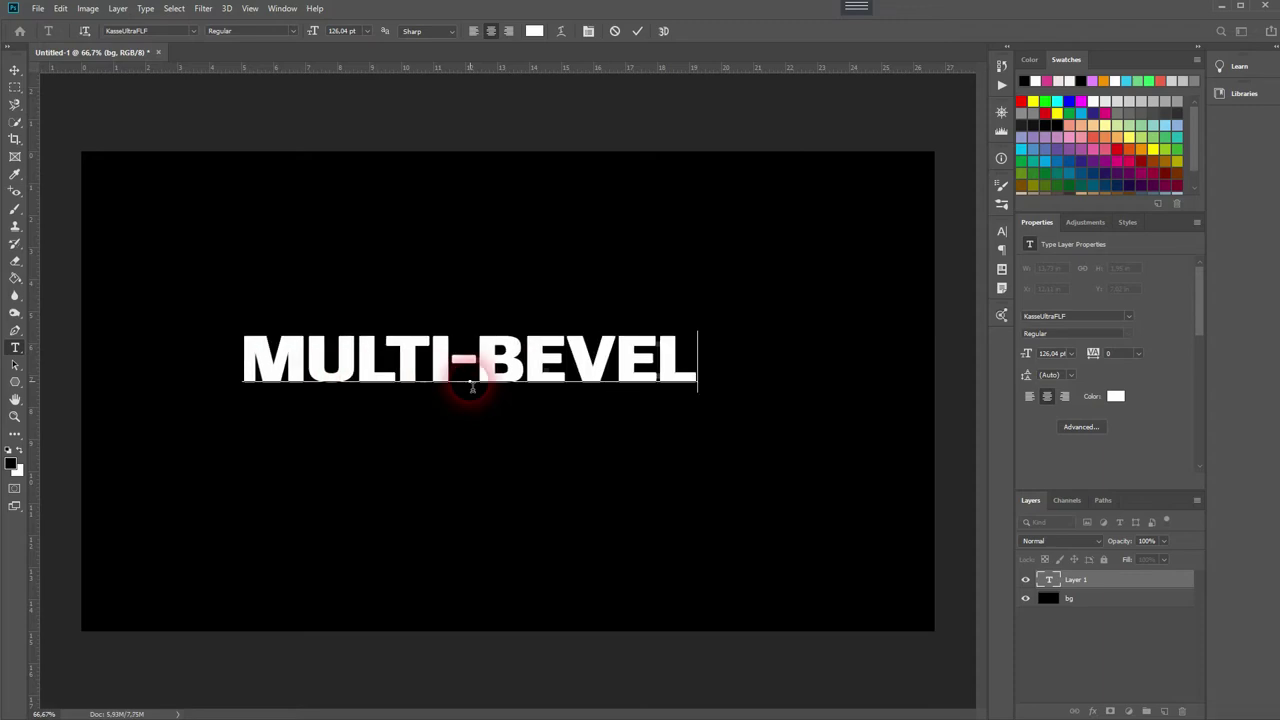
key(Return)
text(T)
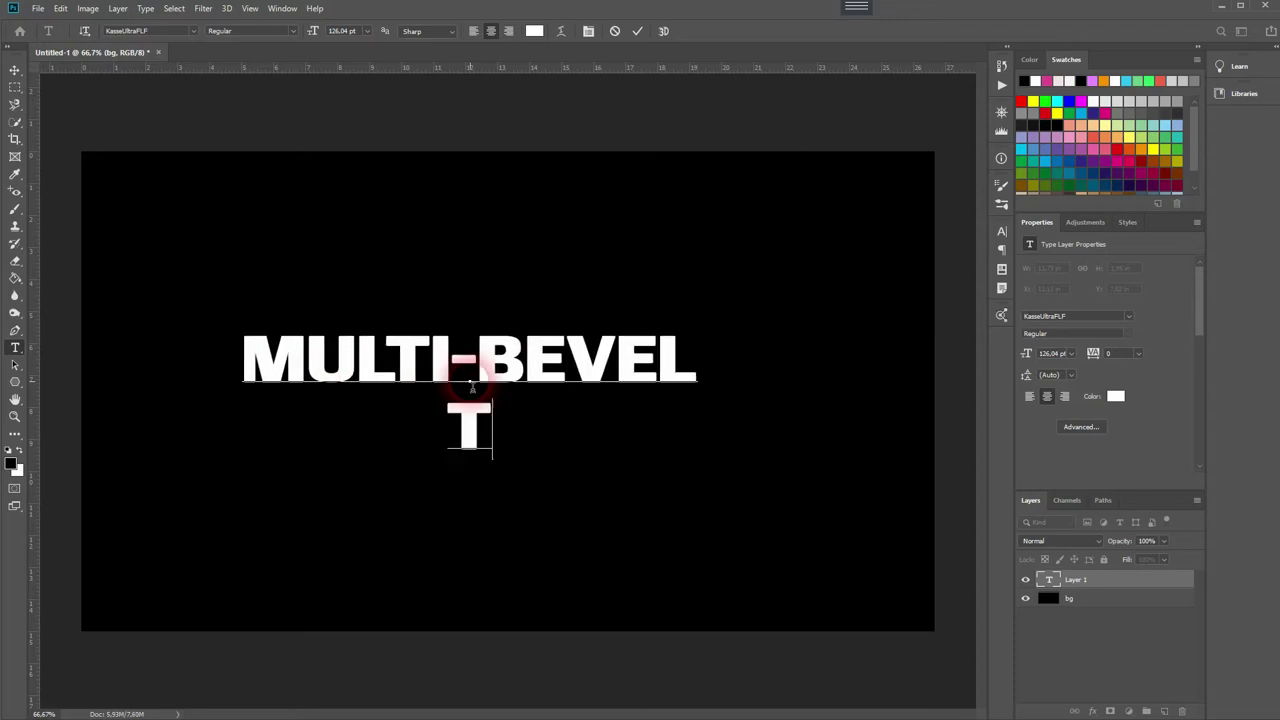
text(EXT)
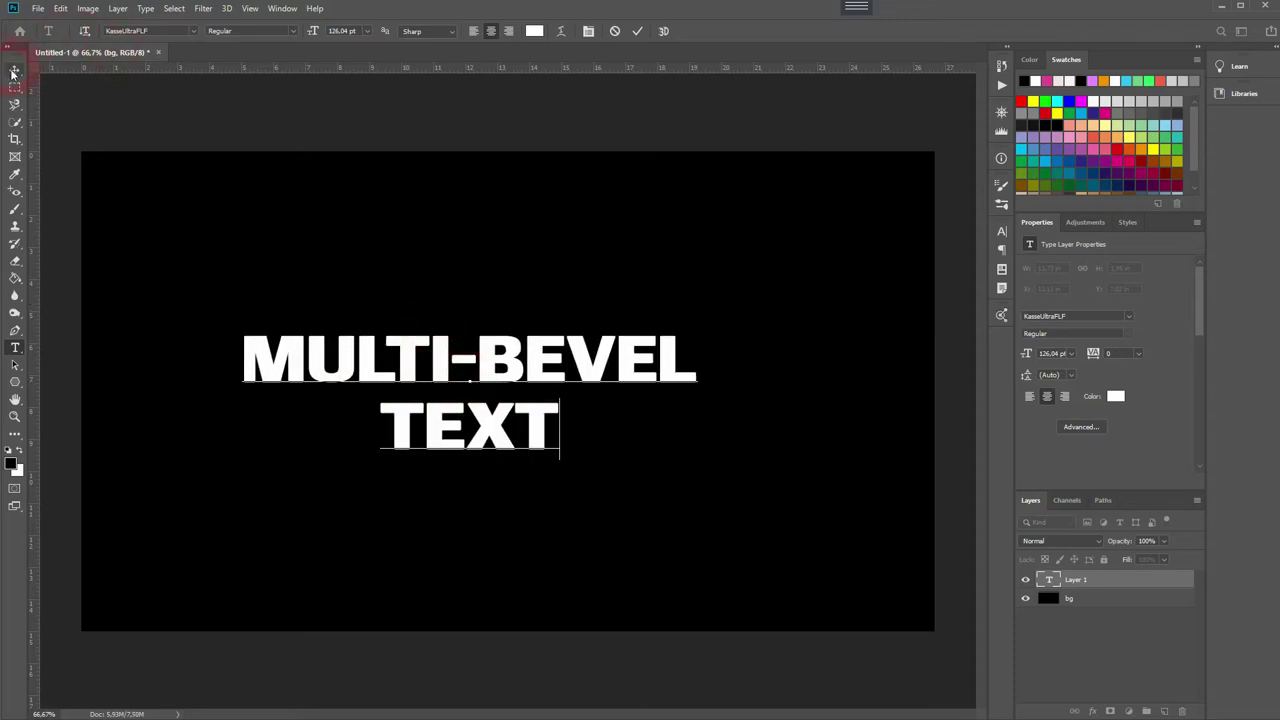
click(15, 70)
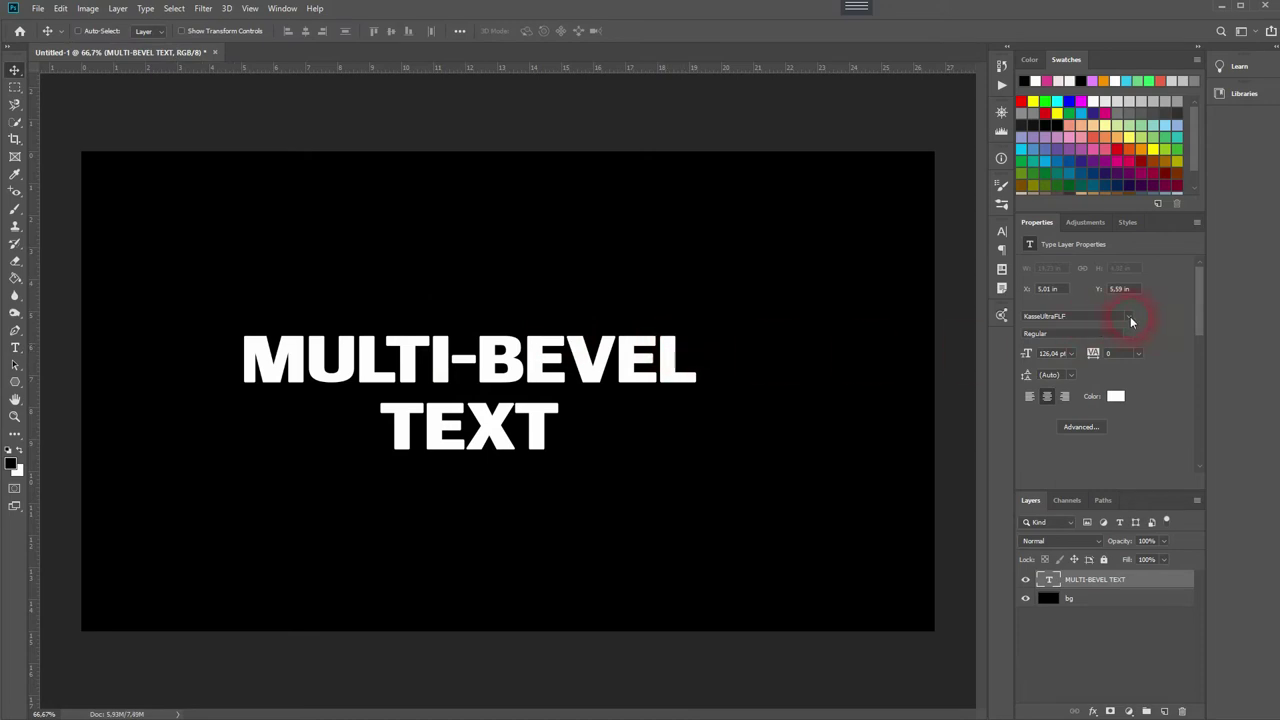
Keep the KasseUltraFLF font and scale the title up in two Free Transform passes.
click(1131, 321)
click(1087, 362)
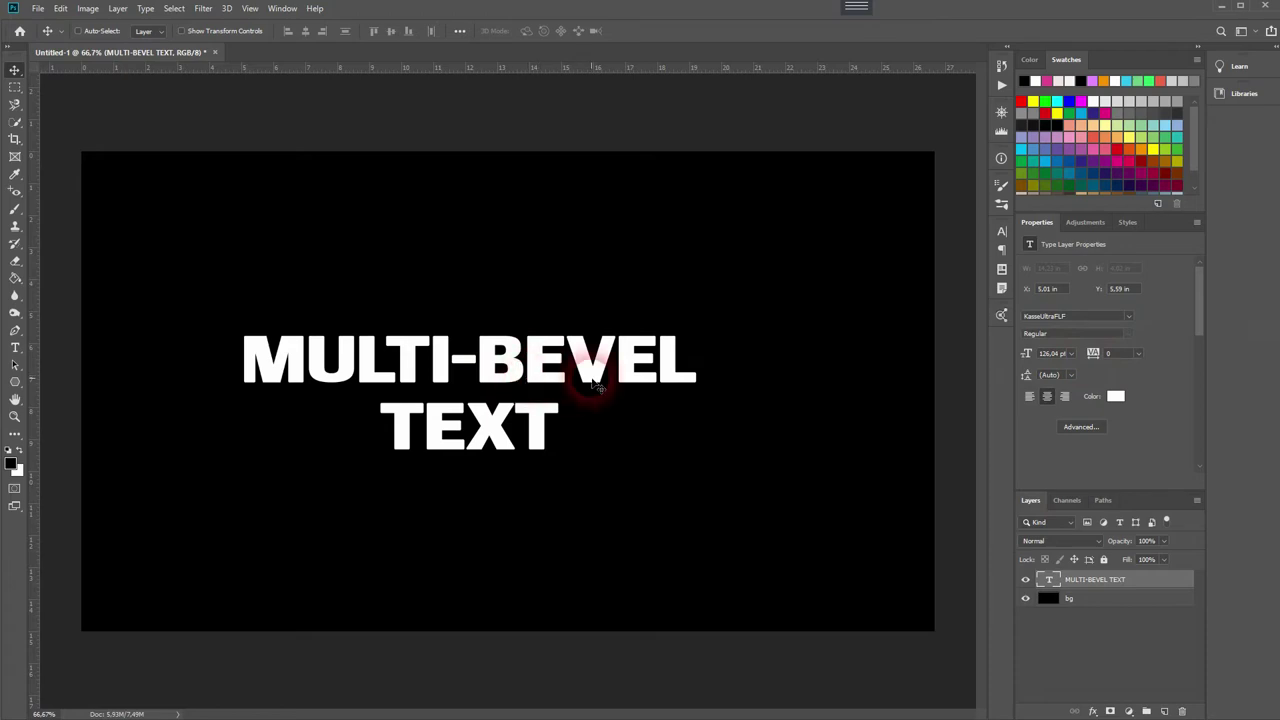
key(ctrl+t)
drag(699, 396, 875, 385)
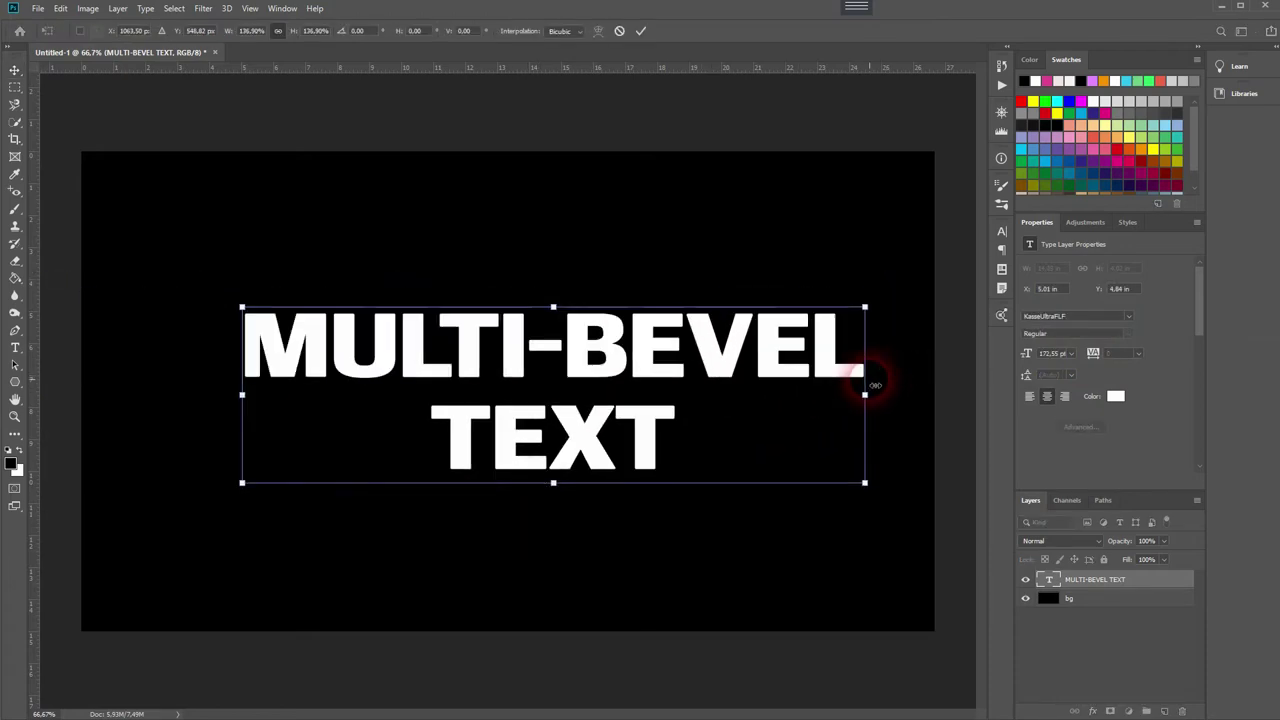
key(Return)
key(ctrl+t)
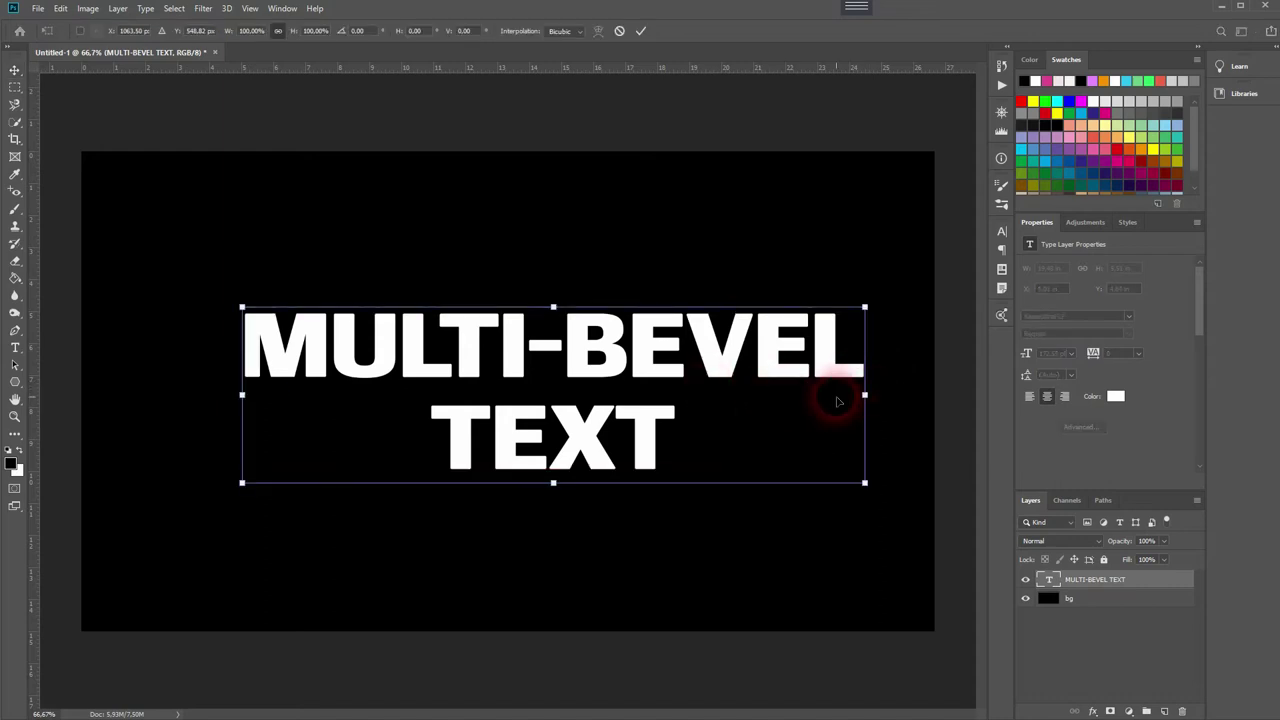
drag(242, 395, 123, 400)
double_click(385, 425)
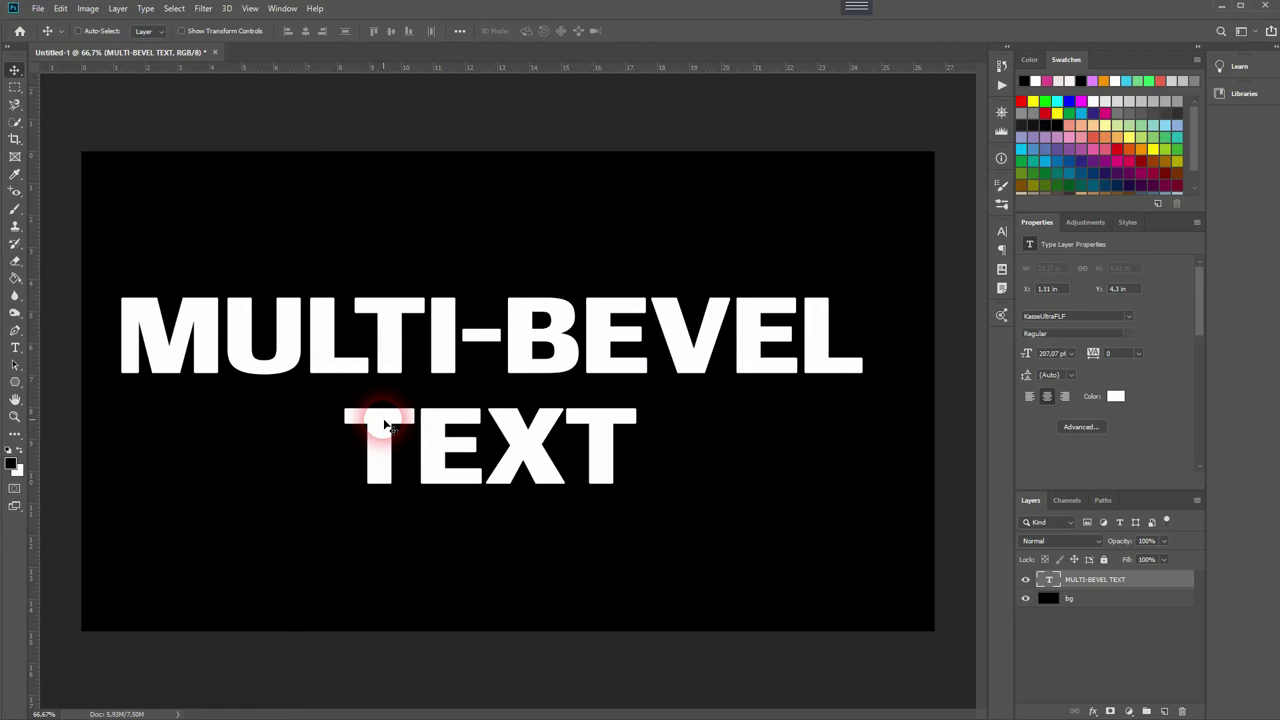
Centre the title horizontally and vertically on the canvas, then nudge it slightly lower.
key(ctrl+a)
click(305, 31)
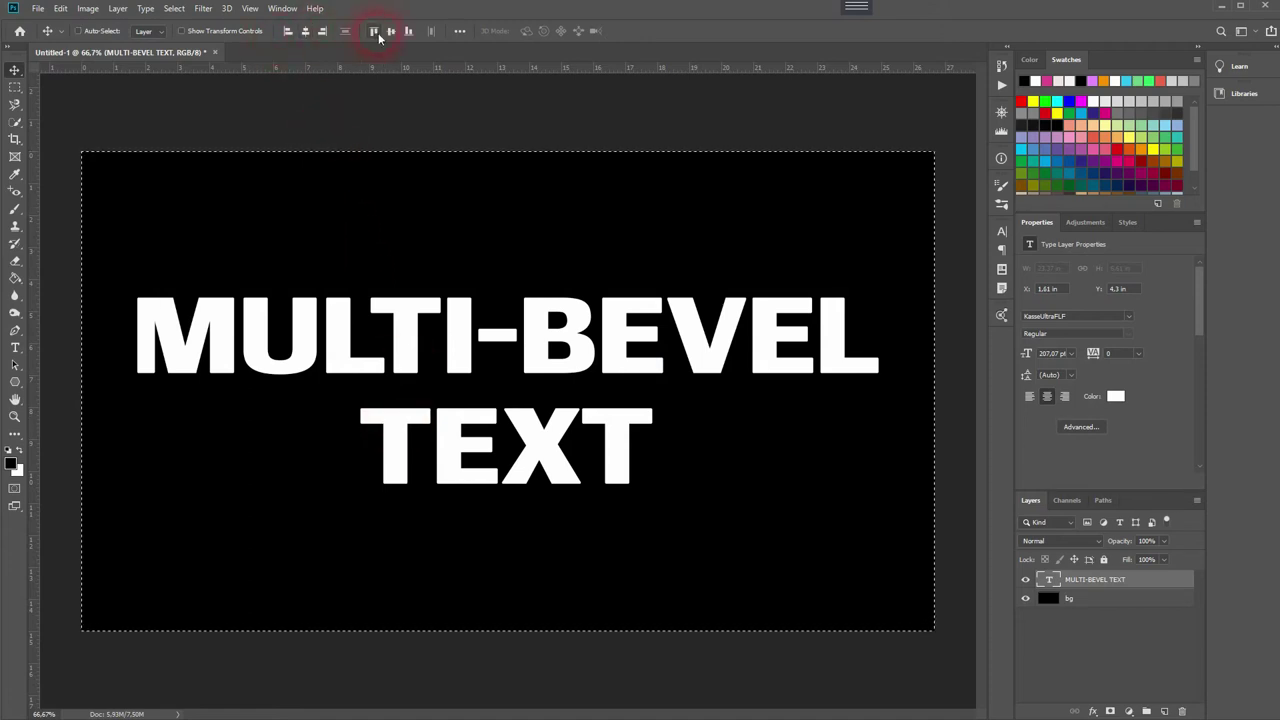
click(391, 32)
key(ctrl+d)
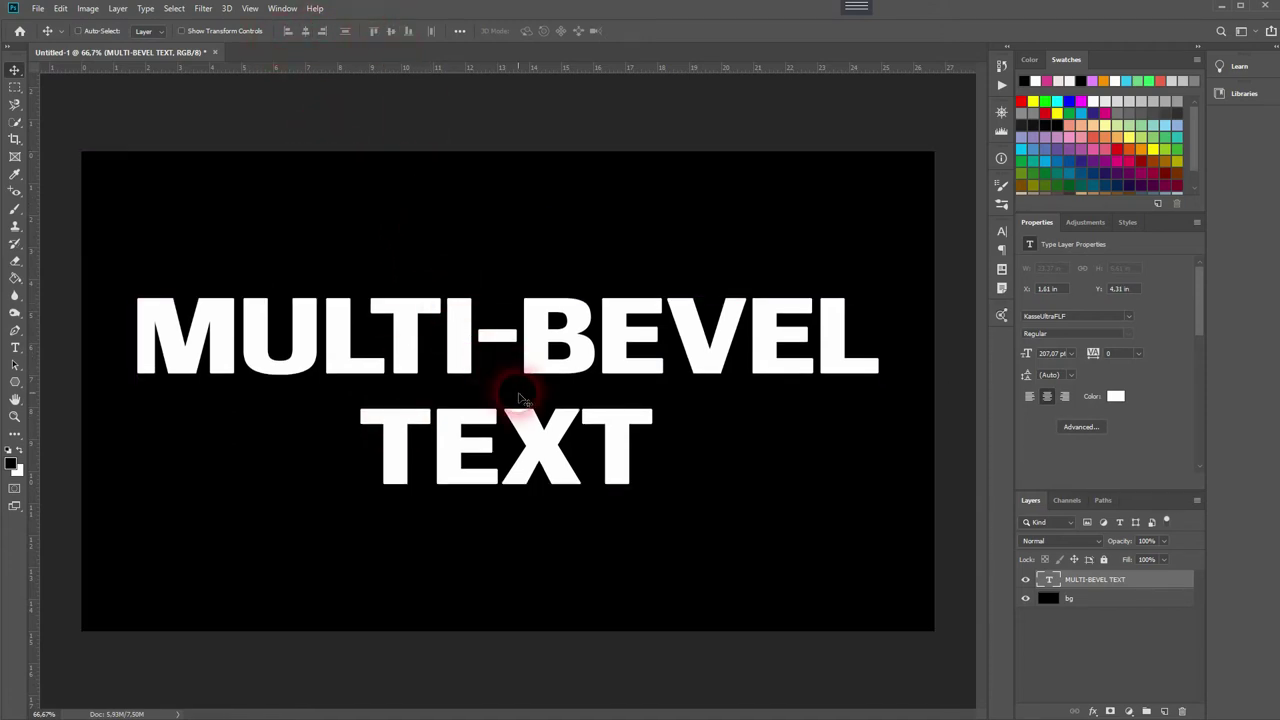
drag(520, 398, 521, 416)
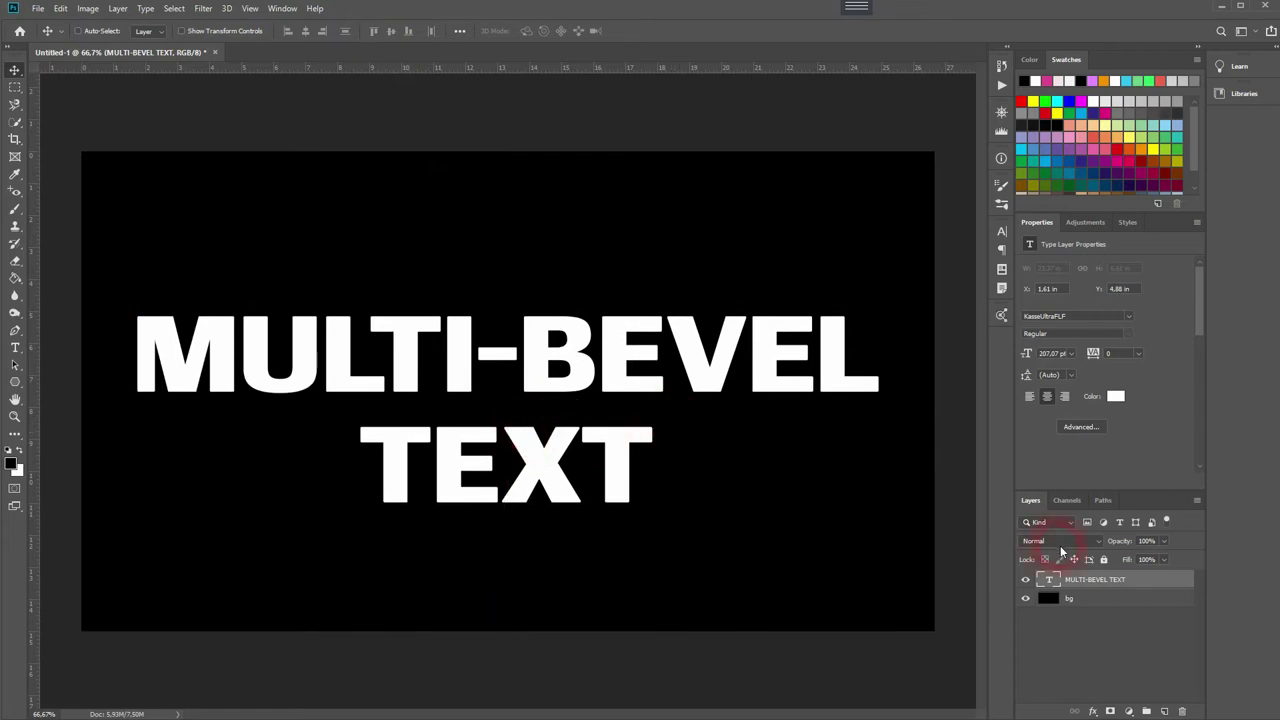
Set the title layer's Fill to 0%.
click(1132, 560)
drag(1136, 565, 845, 578)
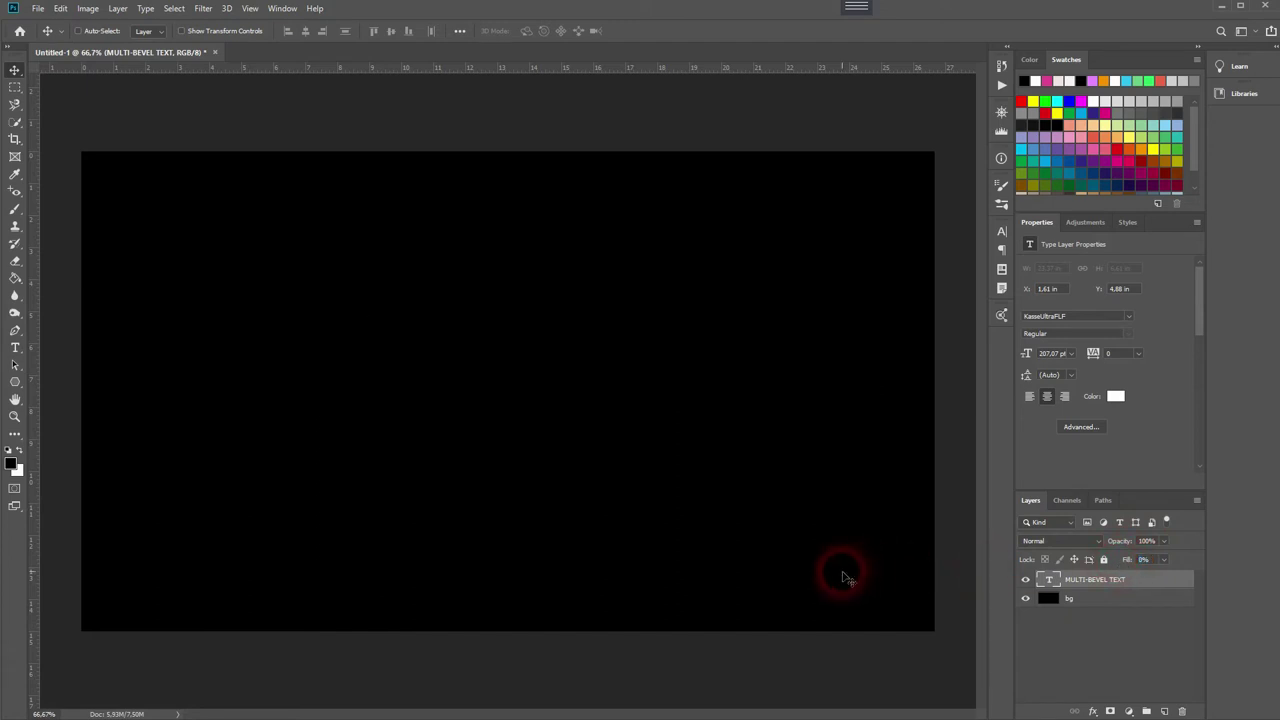
click(1095, 584)
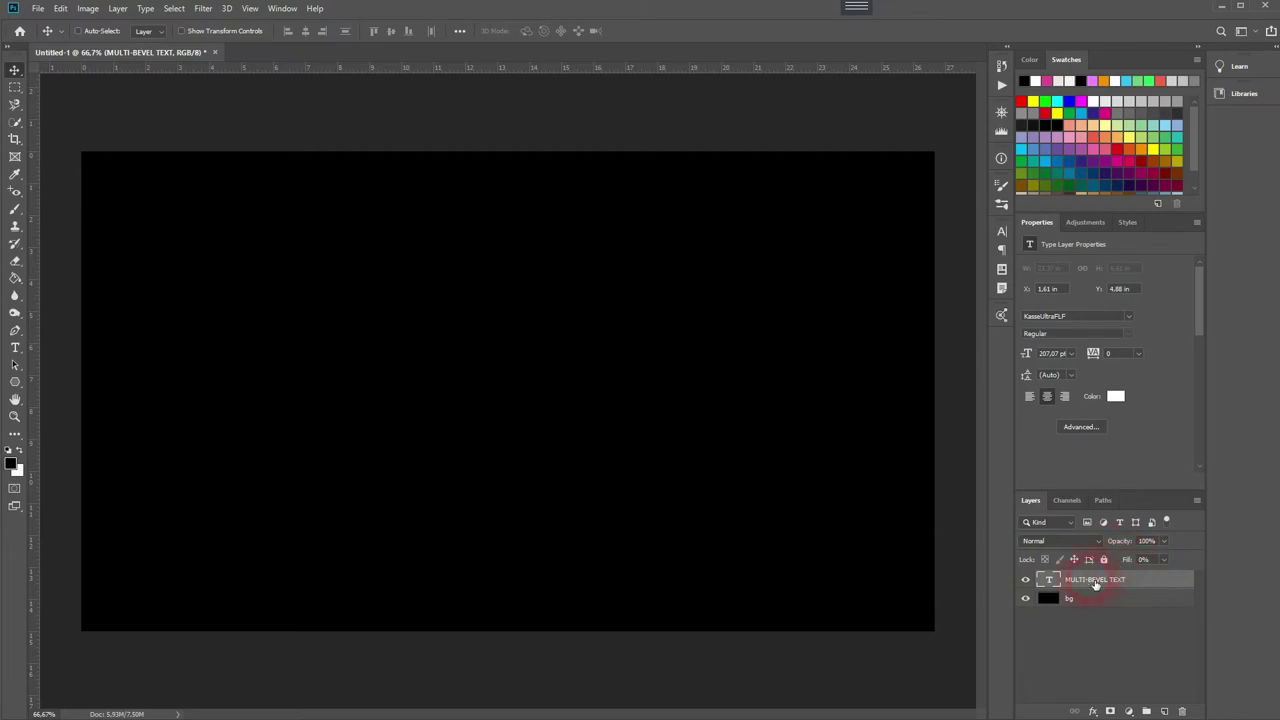
Add Bevel & Emboss to the title layer with Inner Bevel style and Chisel Hard technique.
right_click(1095, 584)
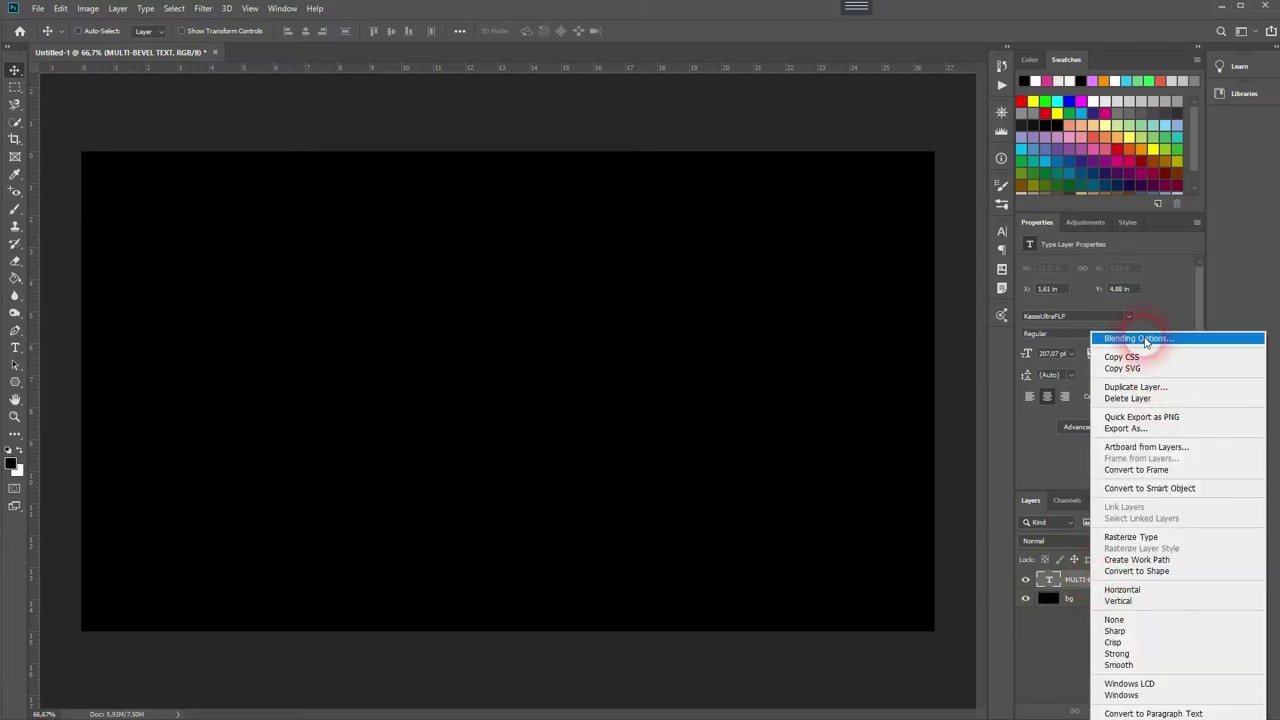
click(1145, 337)
click(765, 64)
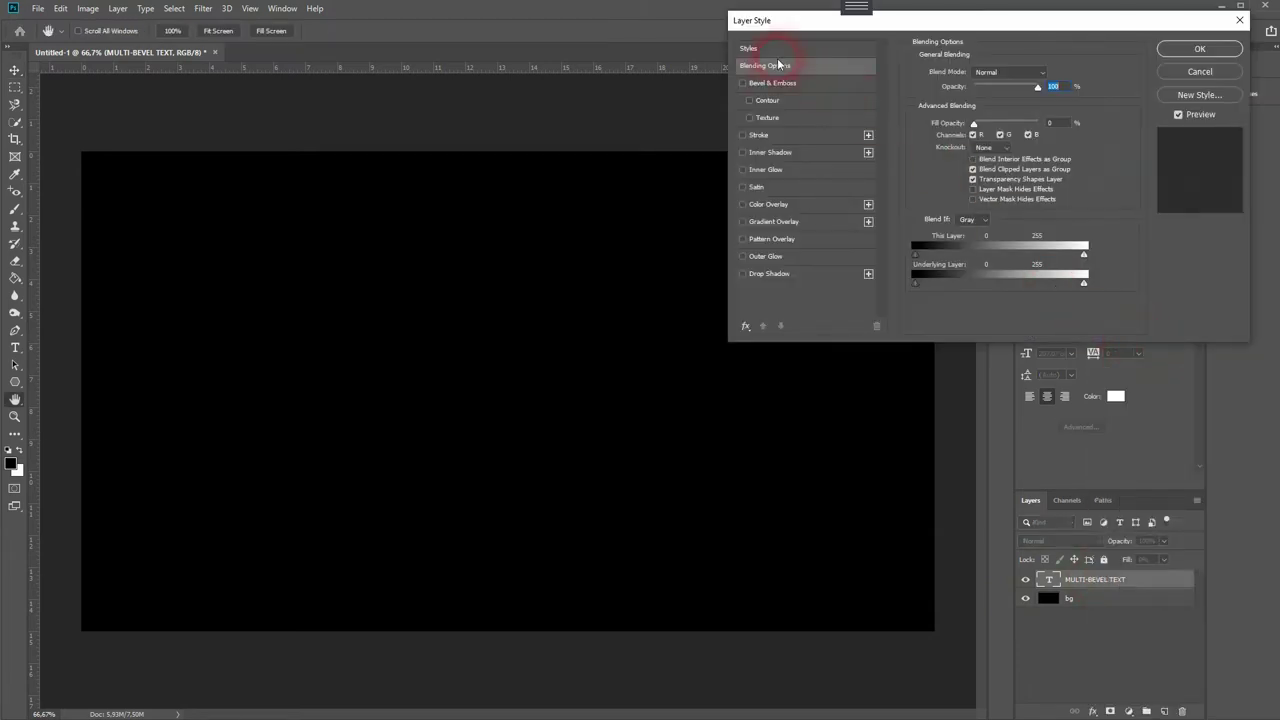
click(781, 86)
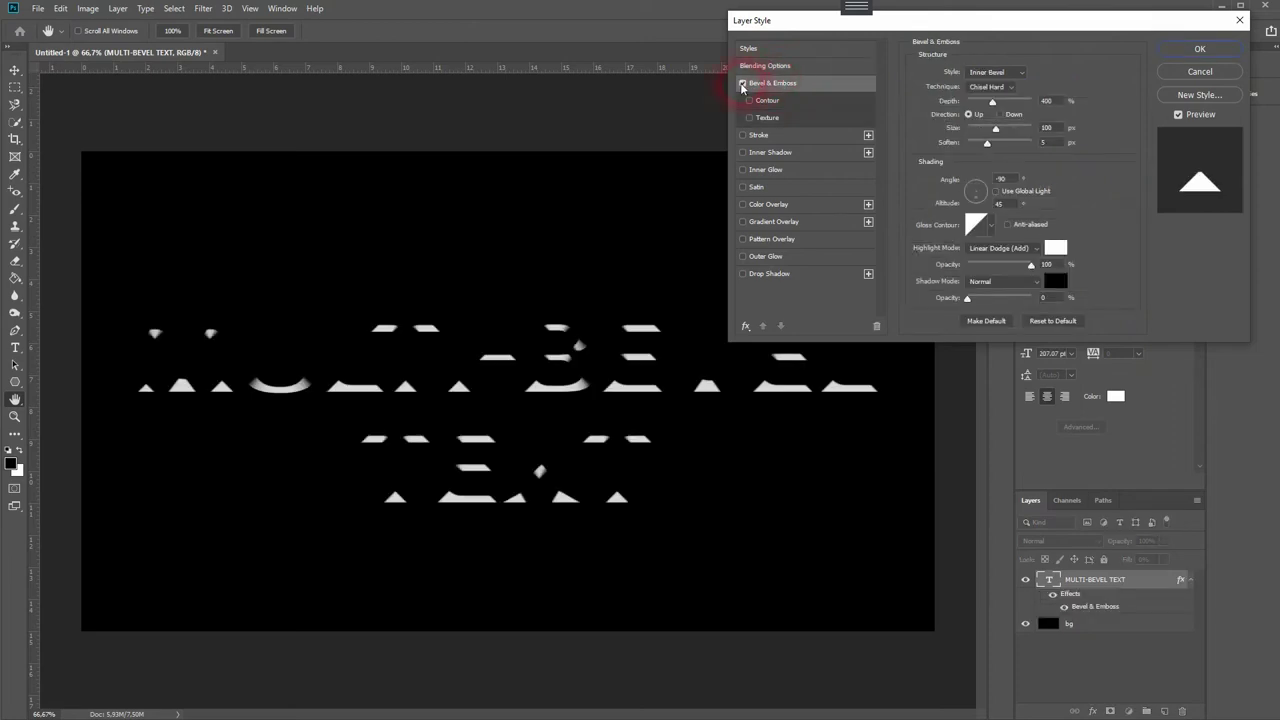
click(1012, 74)
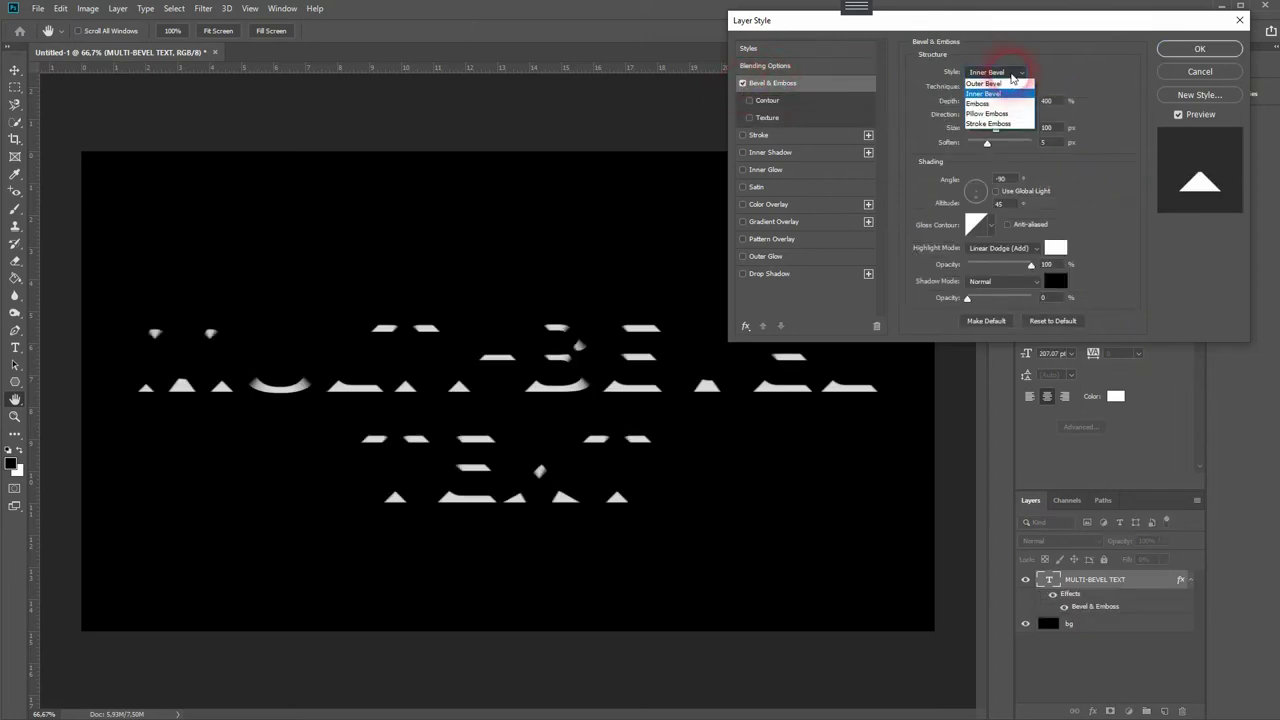
click(1004, 94)
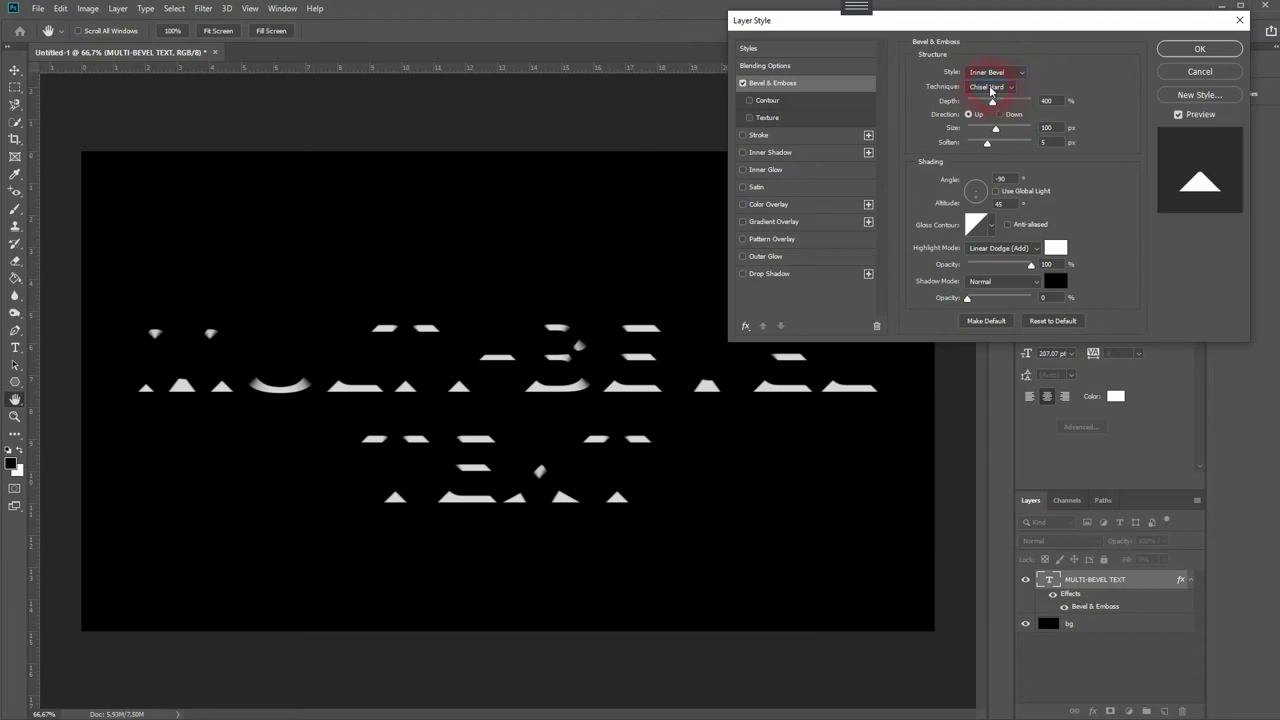
click(991, 87)
click(1001, 107)
key(Tab)
Choose the Linear gloss contour and adjust the bevel light angle to -90°.
click(990, 226)
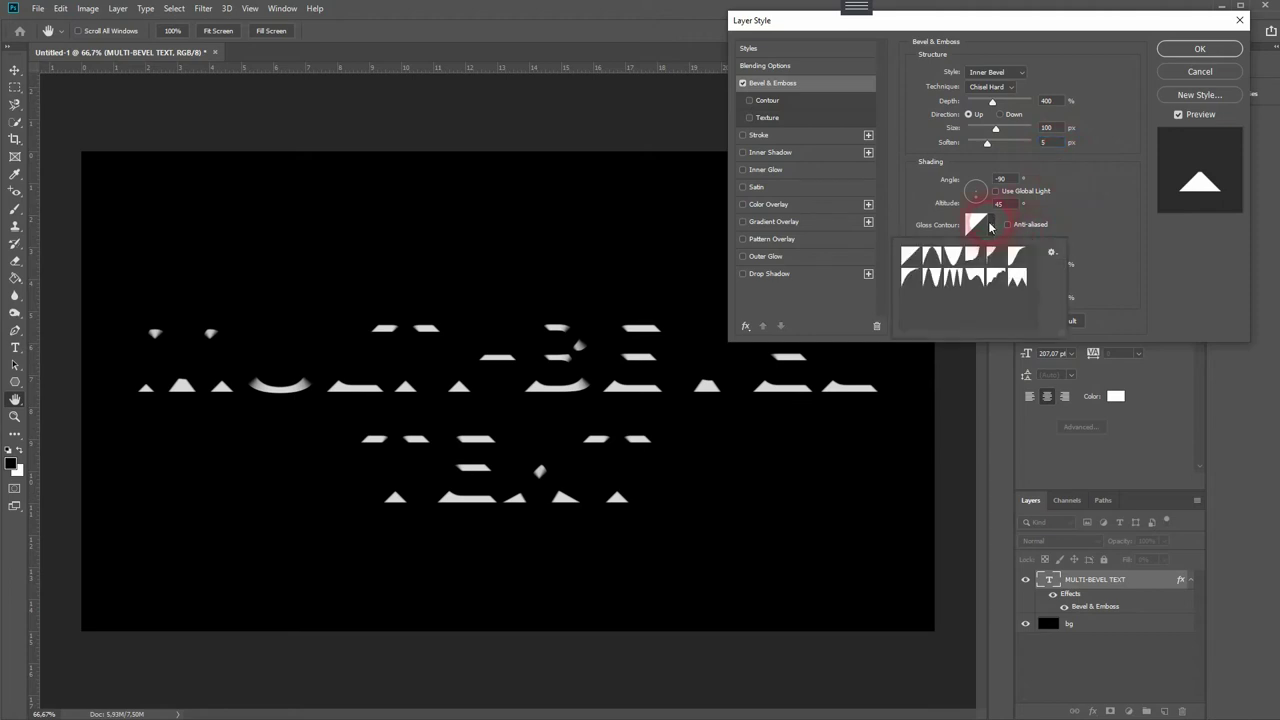
click(975, 220)
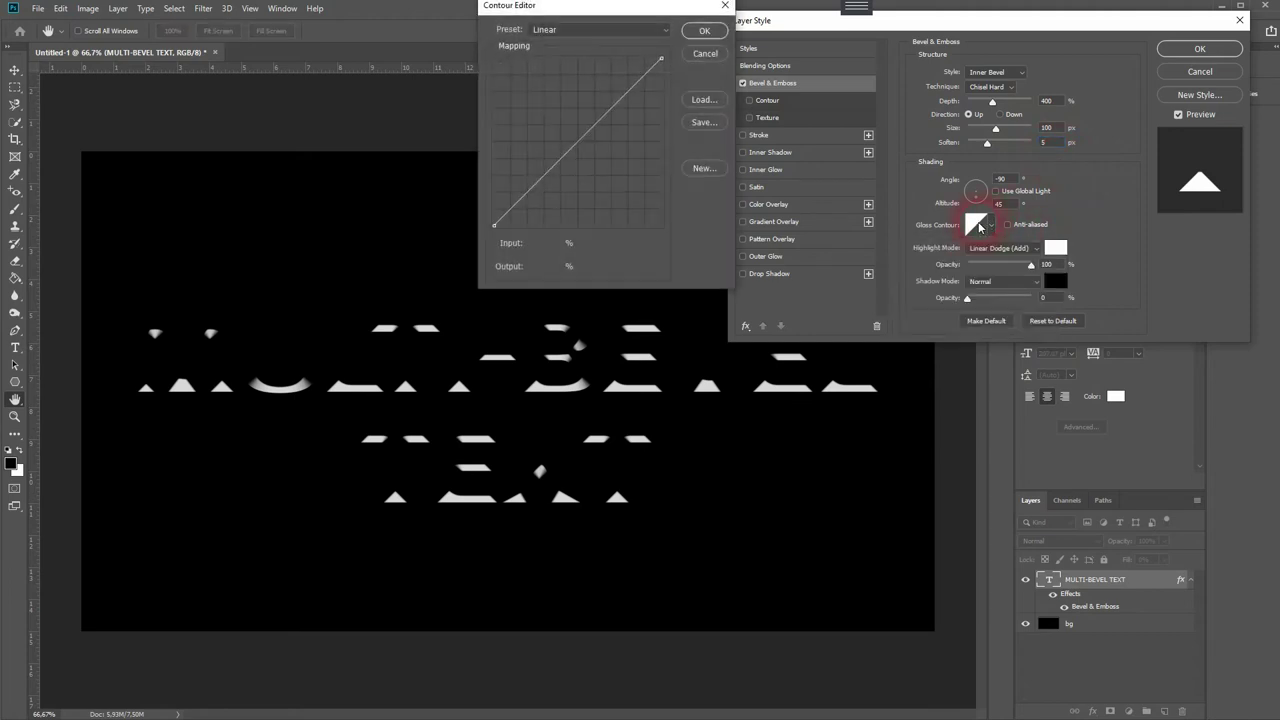
click(555, 31)
click(704, 29)
click(1133, 180)
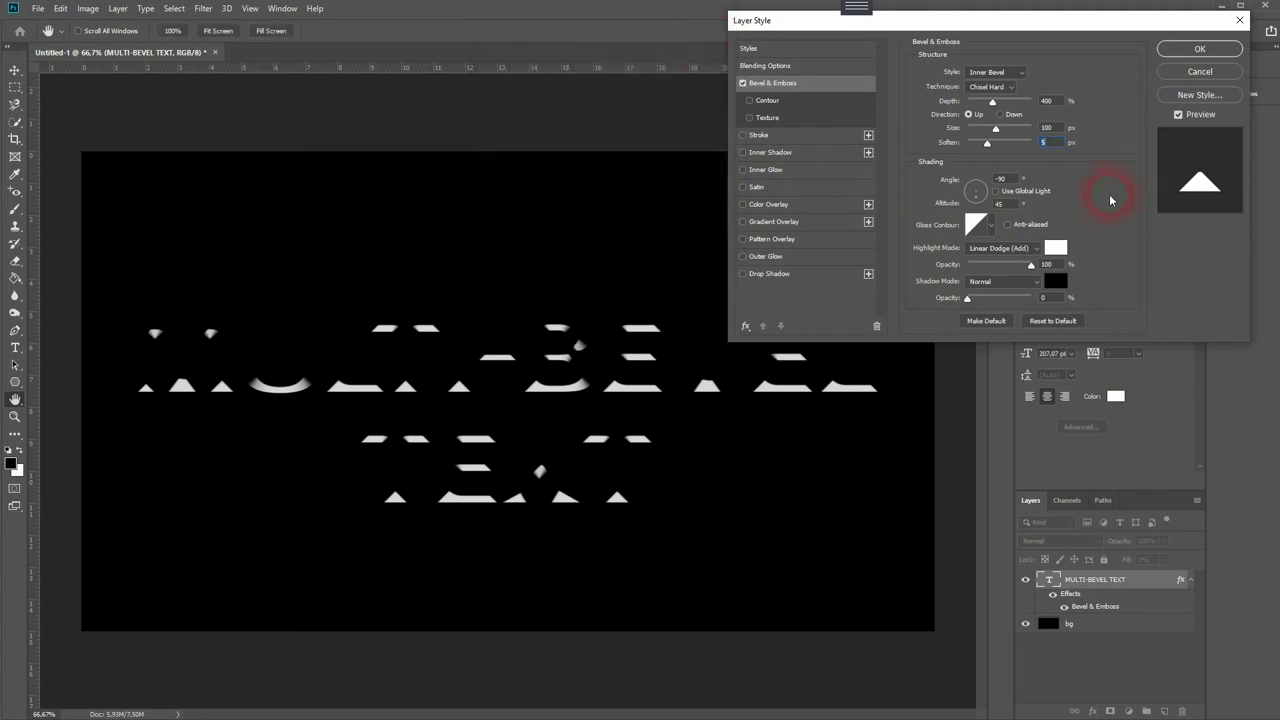
click(1016, 179)
Keep the bevel highlight at Linear Dodge (Add) in white.
click(999, 249)
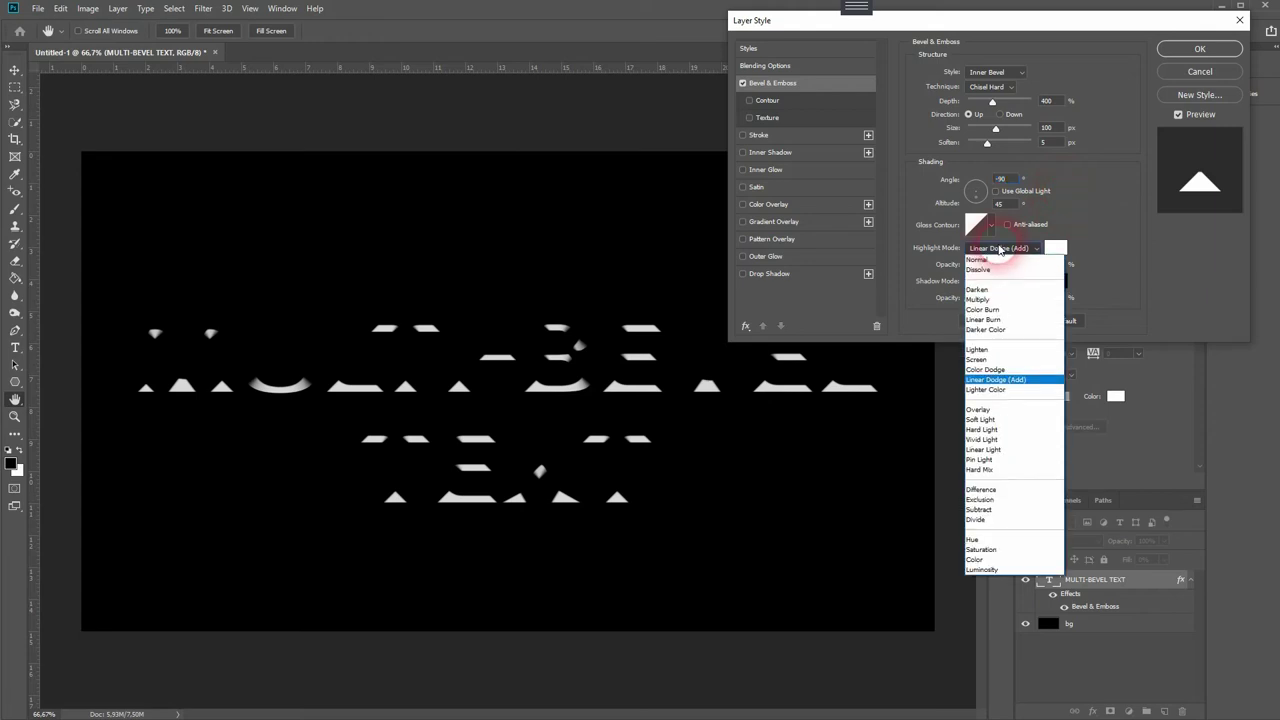
click(1012, 376)
click(1057, 247)
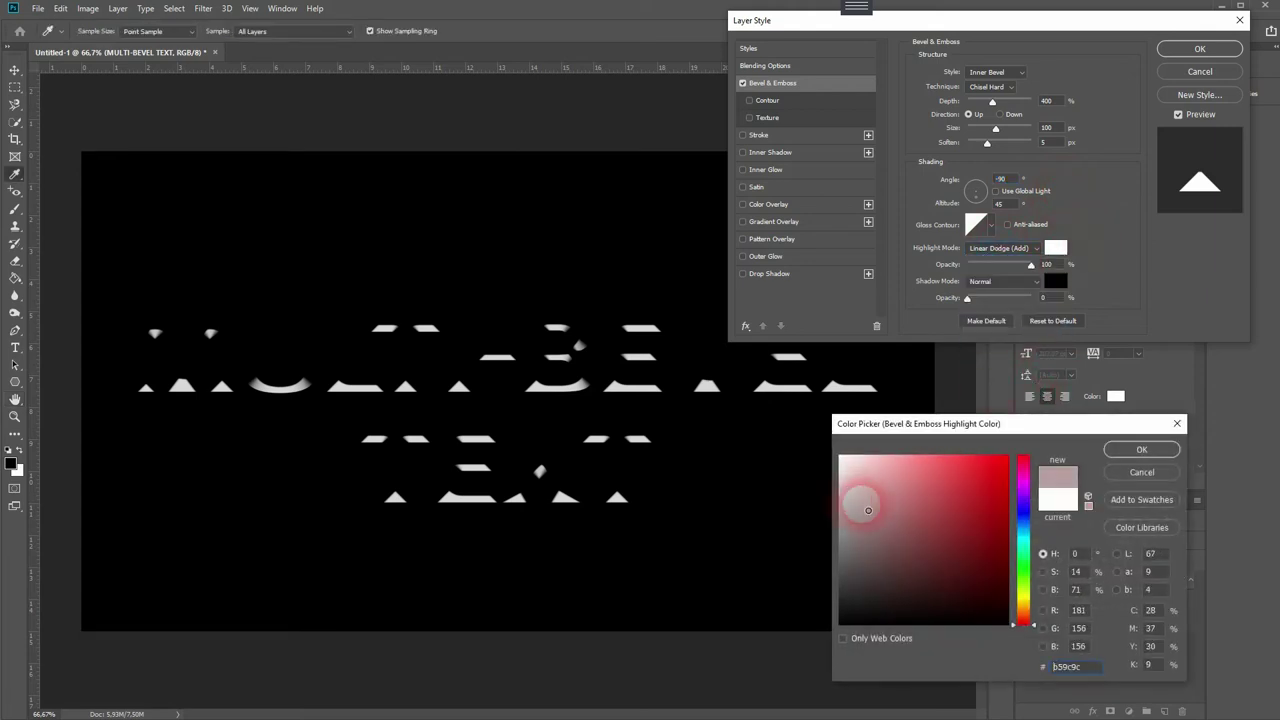
click(1141, 449)
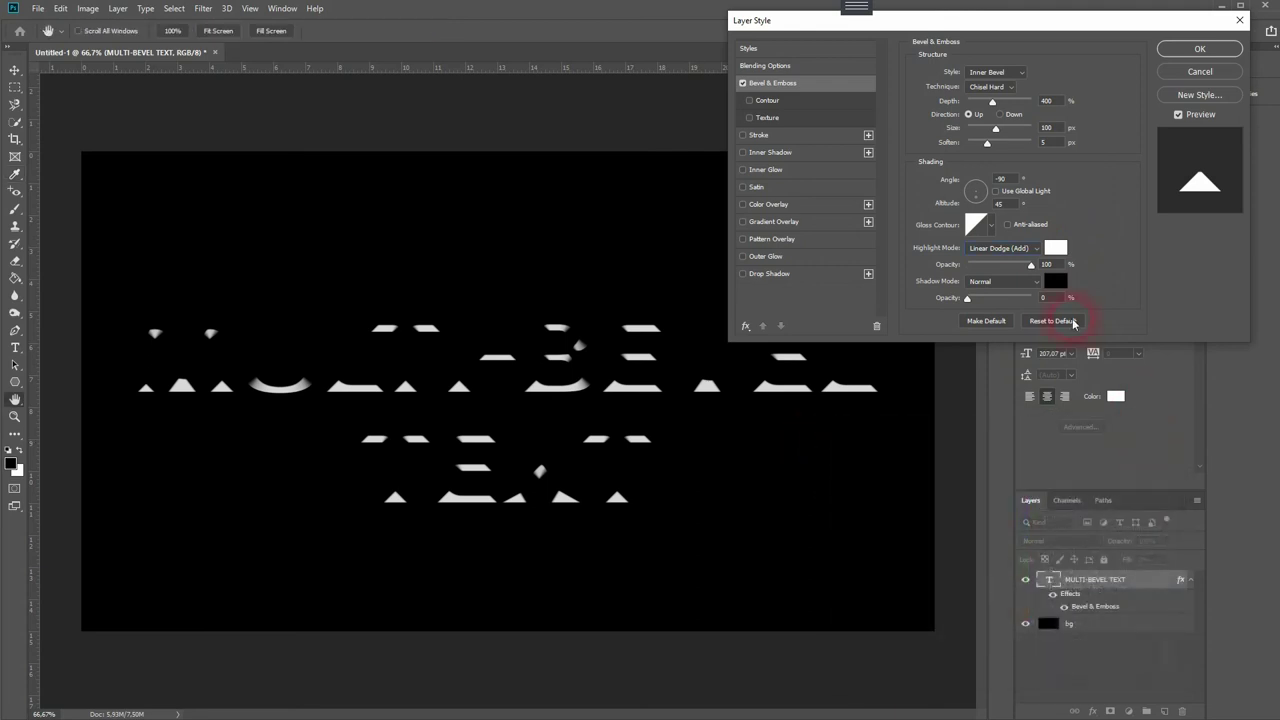
Test the shadow opacity, then set bevel size to 101 px and soften to 4 px.
click(1052, 265)
click(967, 298)
drag(967, 298, 849, 294)
mouse_move(996, 132)
mouse_down()
mouse_move(1044, 140)
mouse_move(998, 144)
mouse_up()
mouse_move(987, 145)
mouse_down()
mouse_move(1012, 150)
mouse_move(974, 151)
mouse_move(985, 154)
mouse_up()
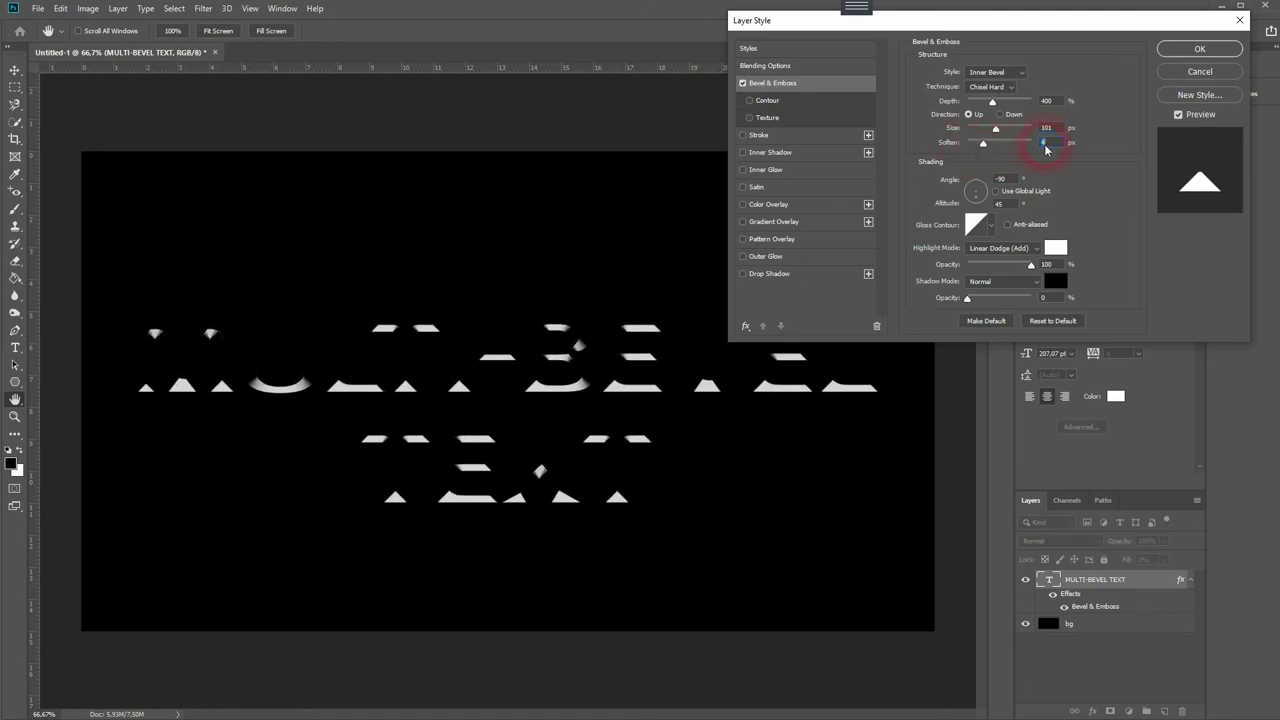
Apply the bevel style, then duplicate the layer and light its bevel from 0°.
click(1195, 48)
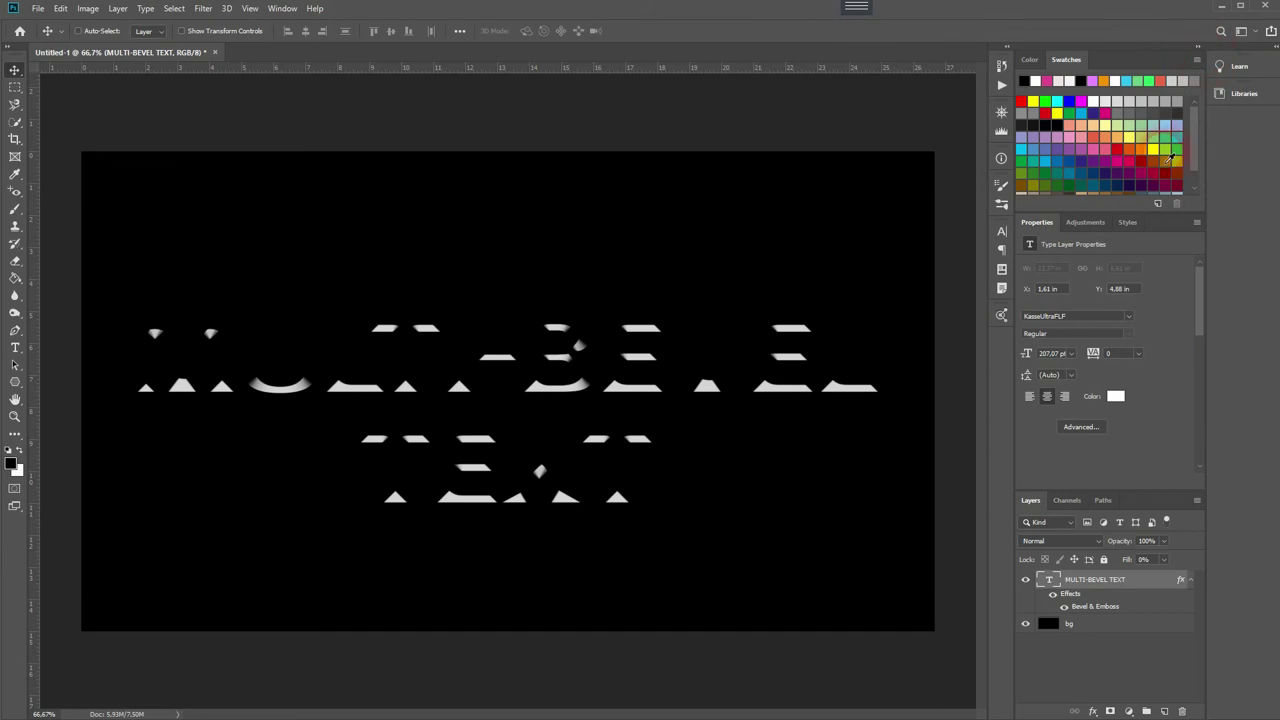
key(ctrl+j)
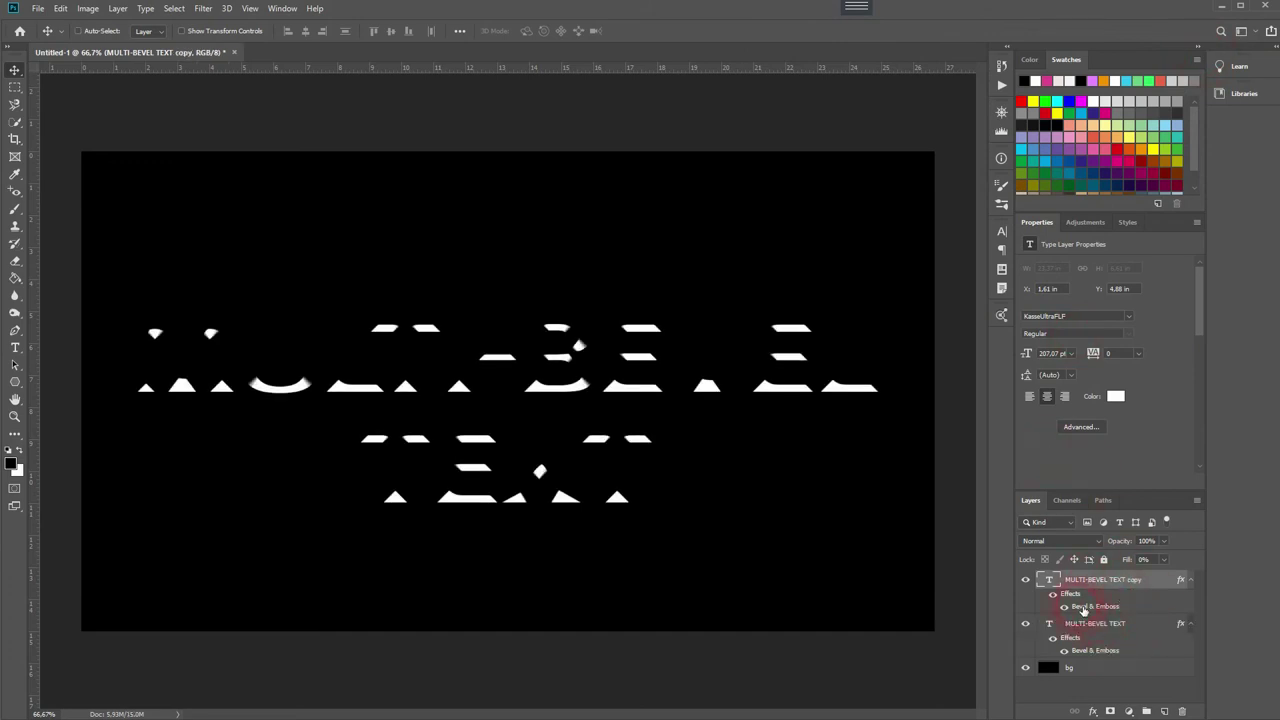
double_click(1085, 607)
click(1003, 178)
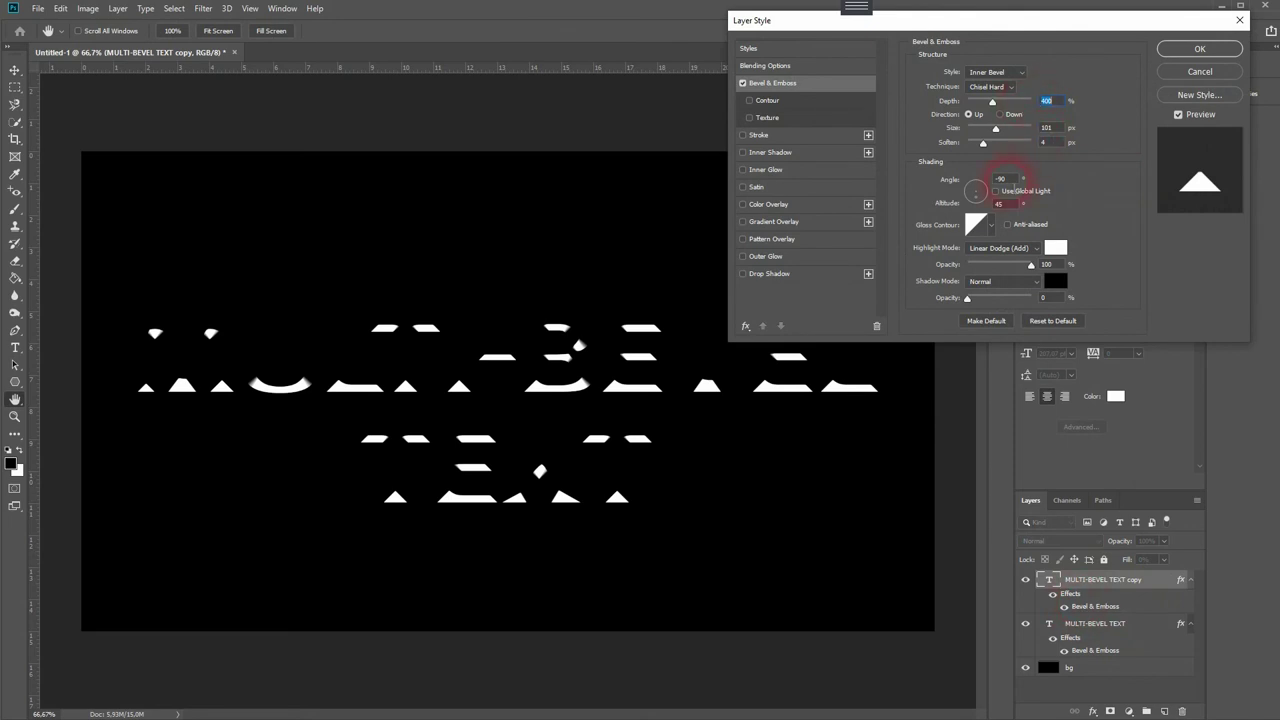
text(0)
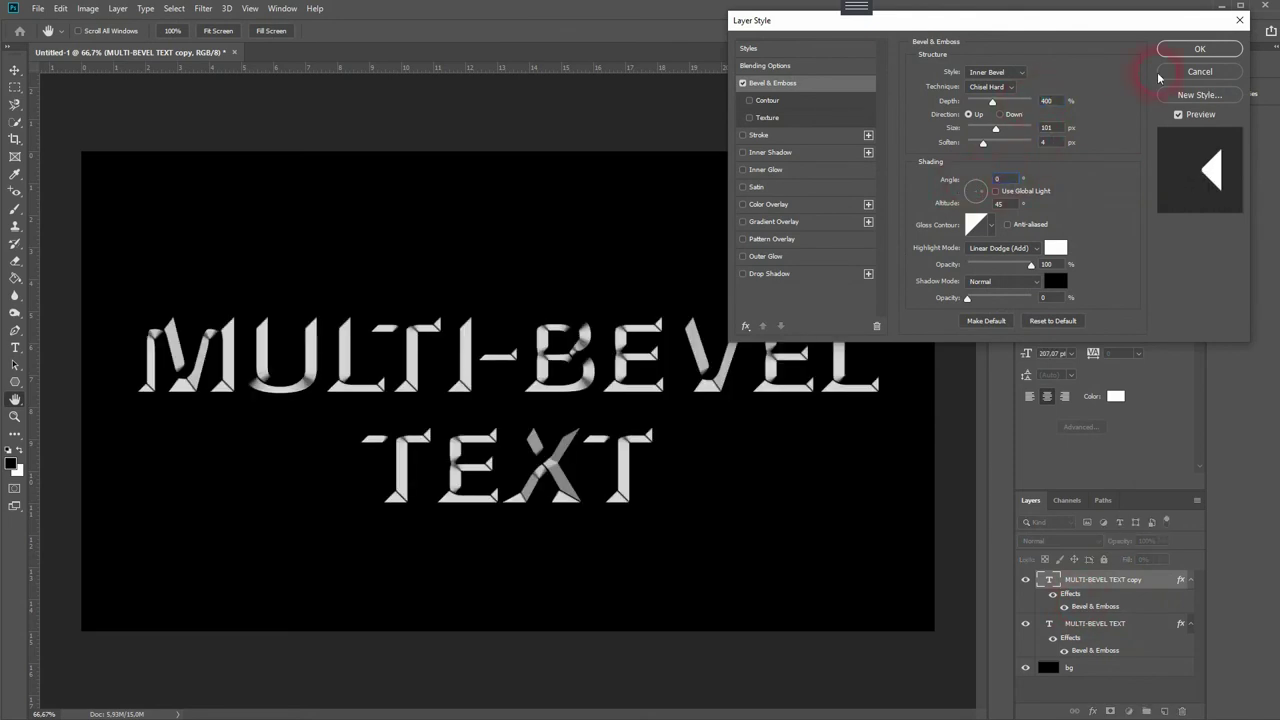
click(1199, 49)
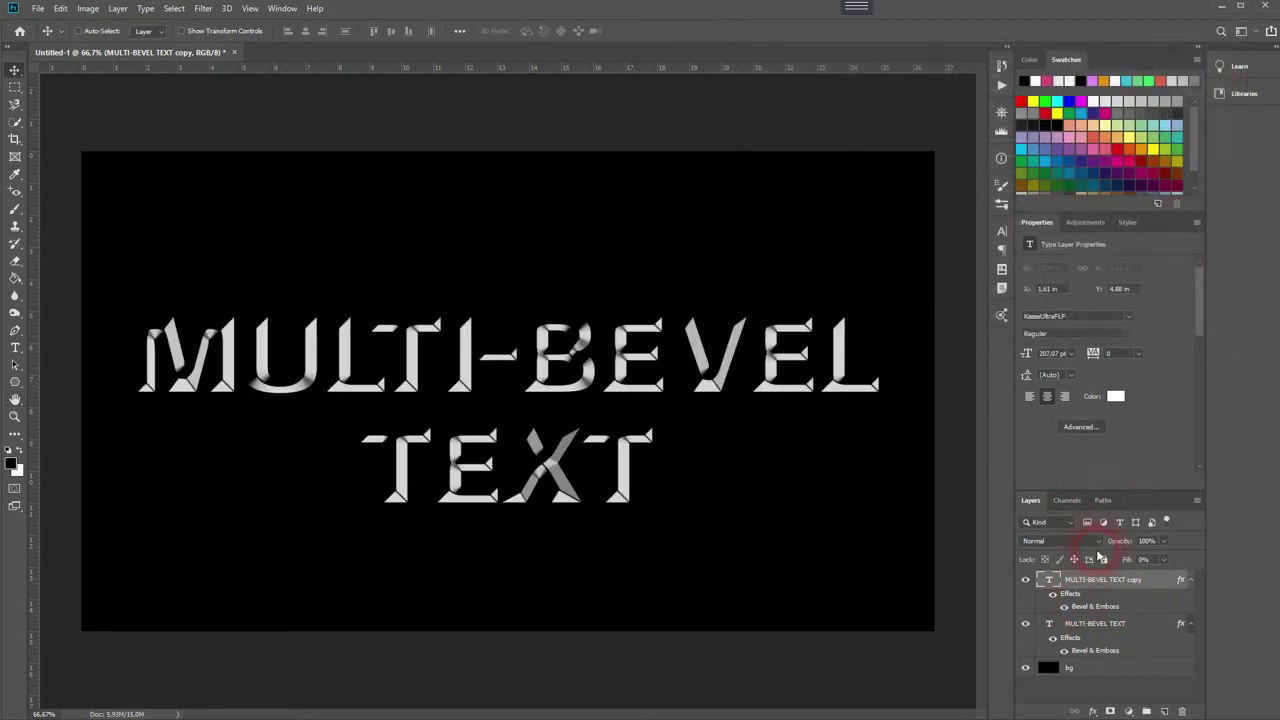
Make two more copies with bevel angles of 90° and 180°.
key(ctrl+j)
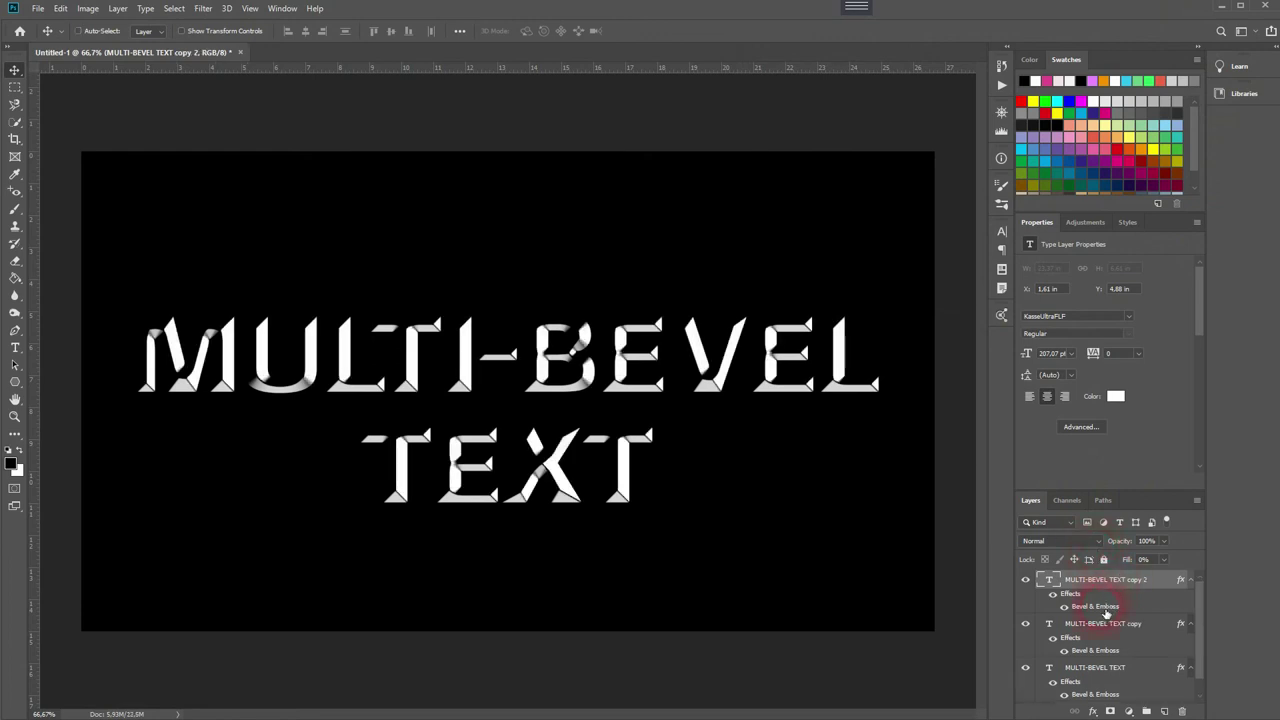
double_click(1100, 606)
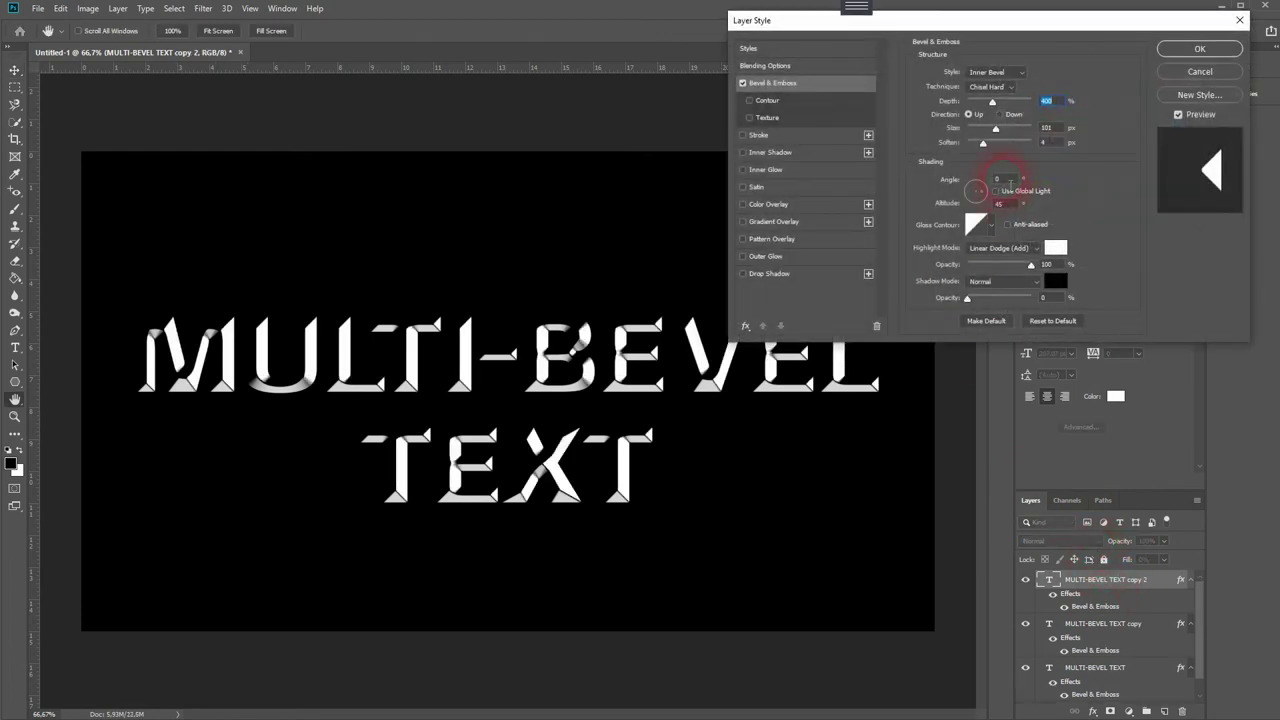
text(90)
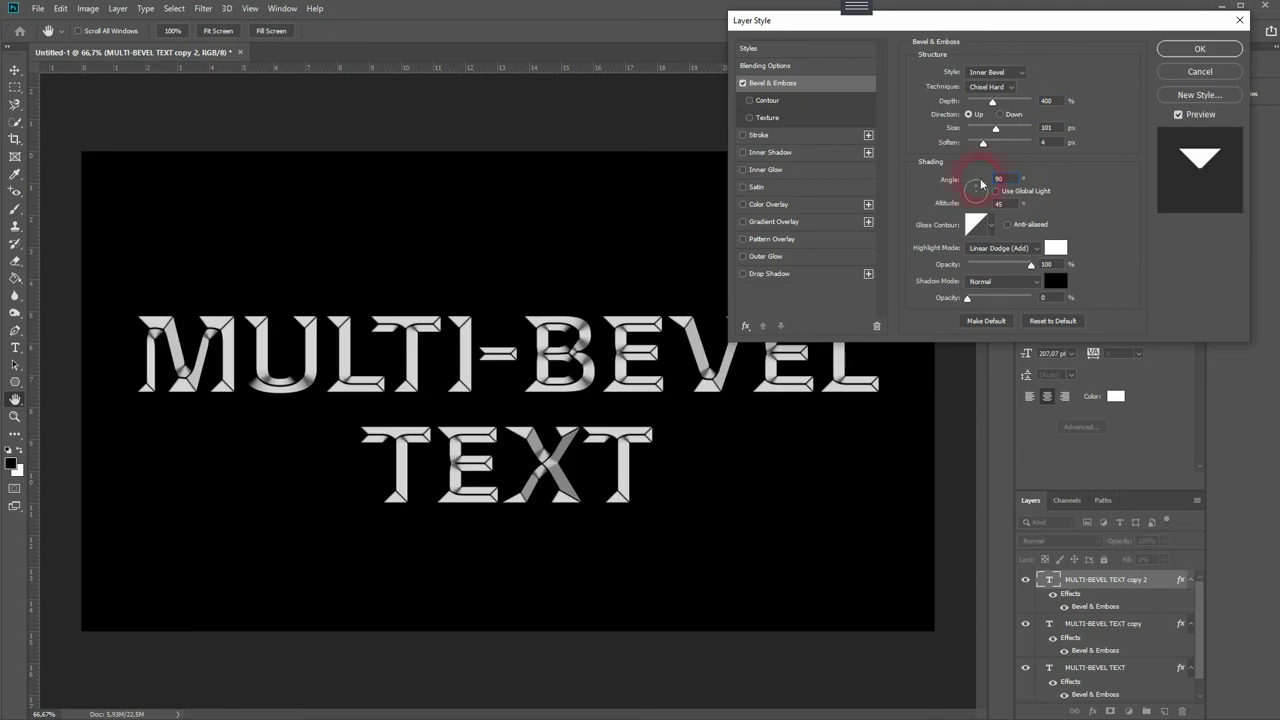
click(1199, 49)
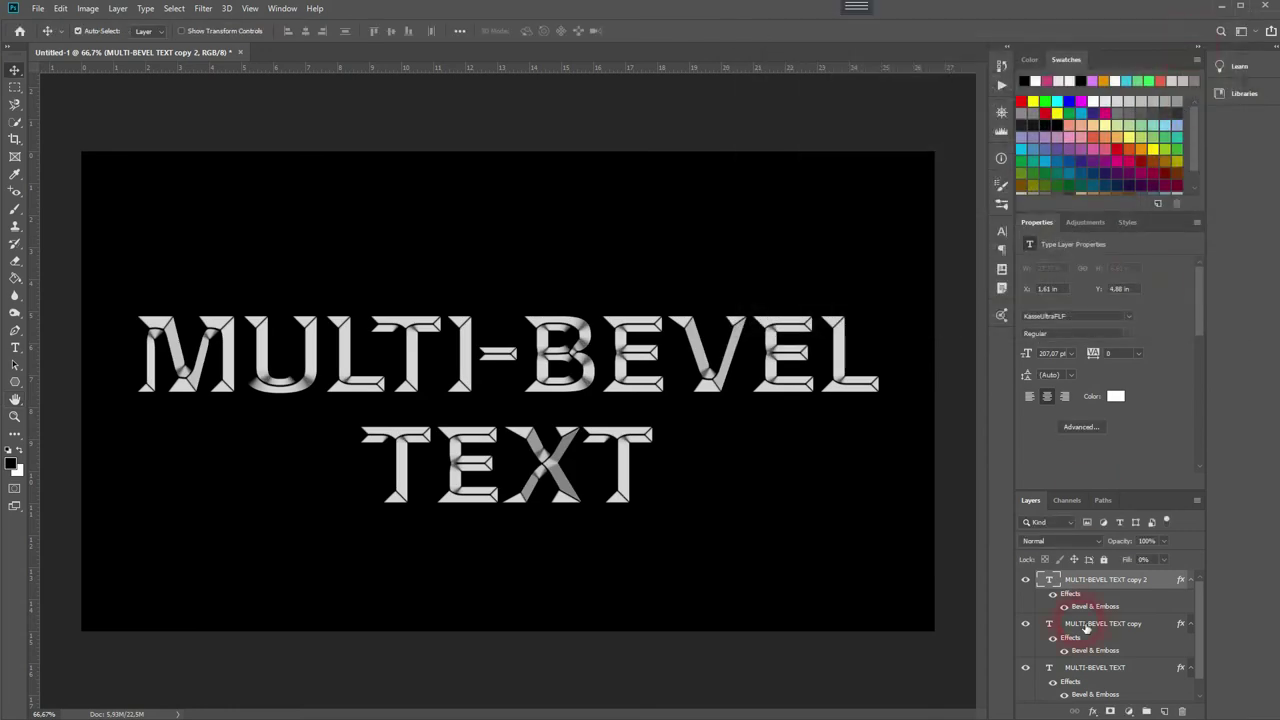
key(ctrl+j)
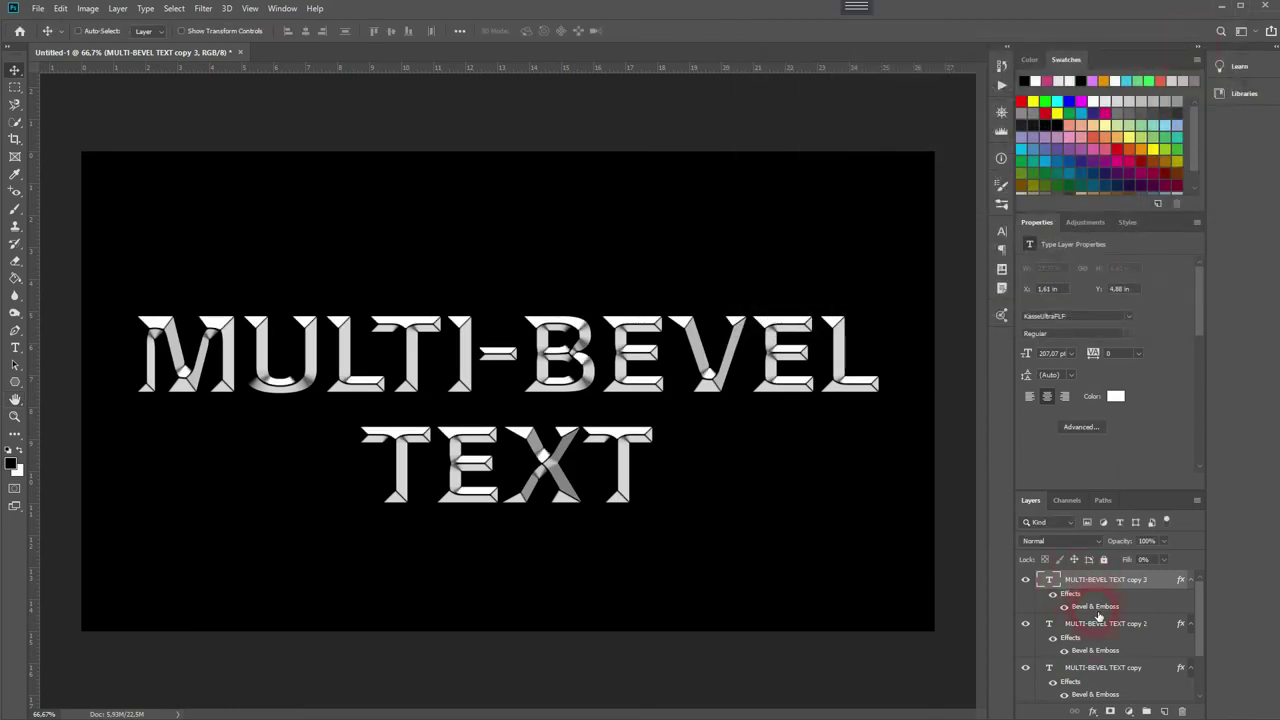
double_click(1097, 610)
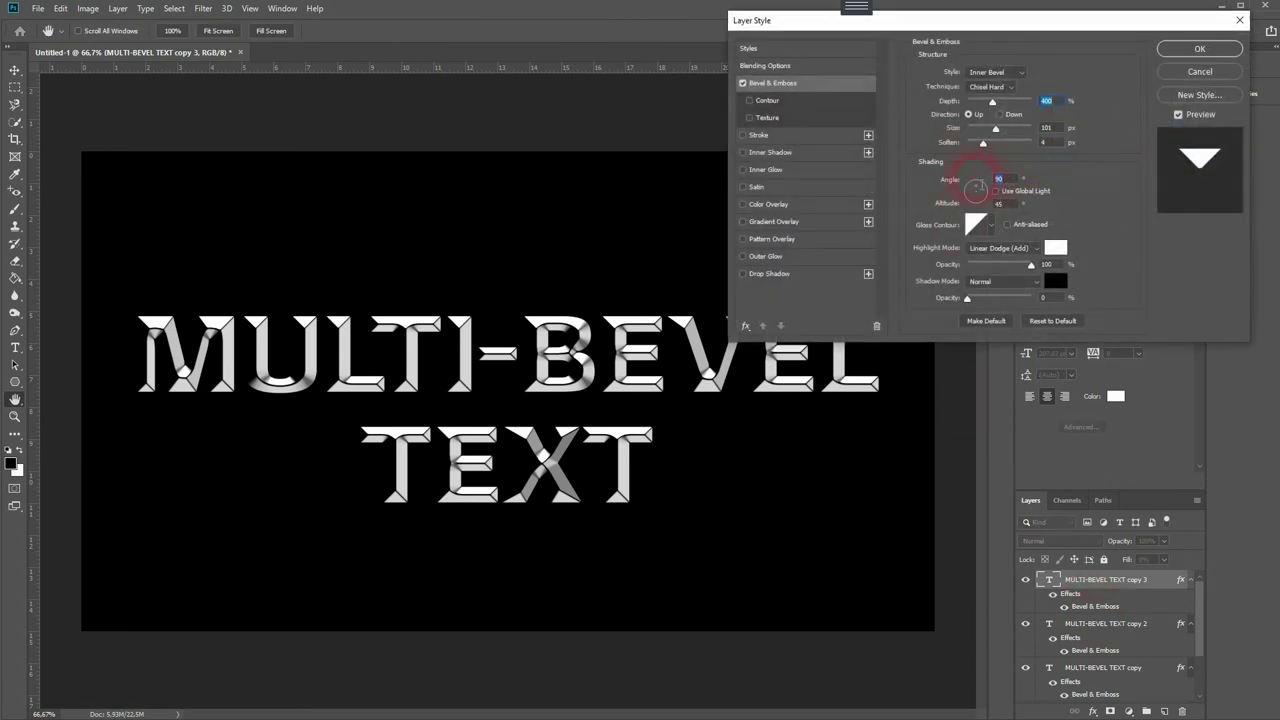
text(180)
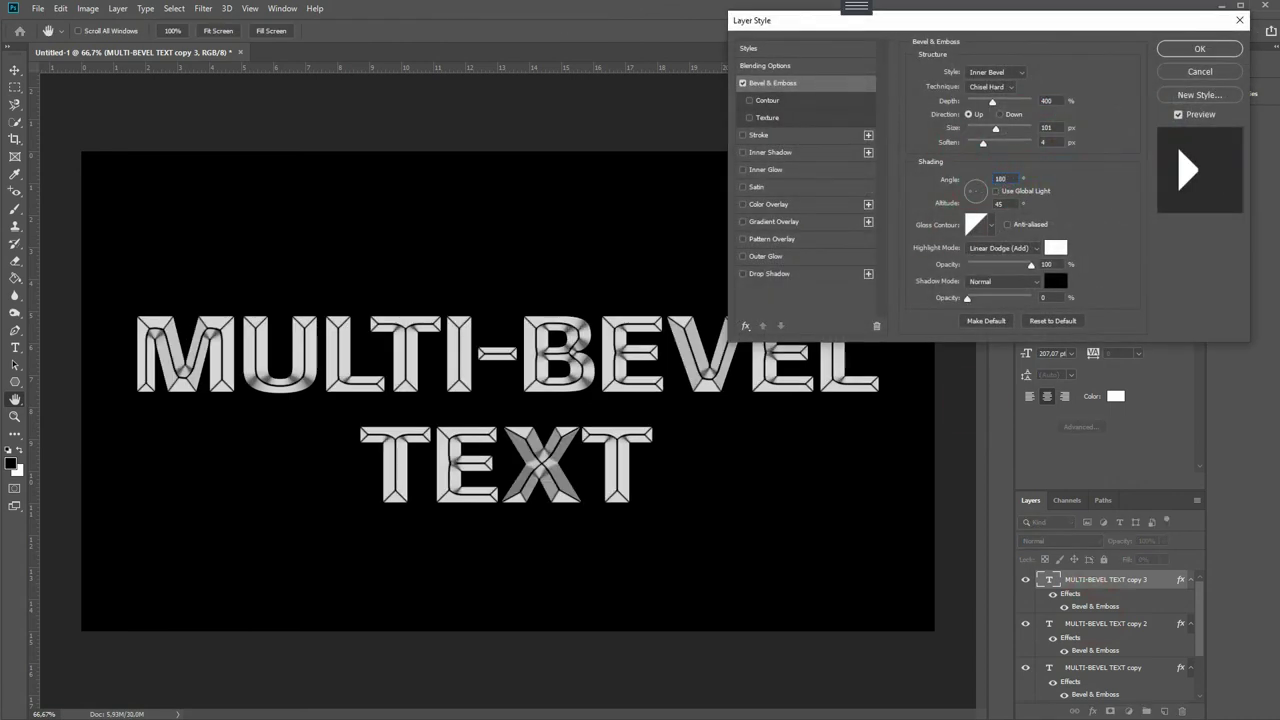
click(1199, 49)
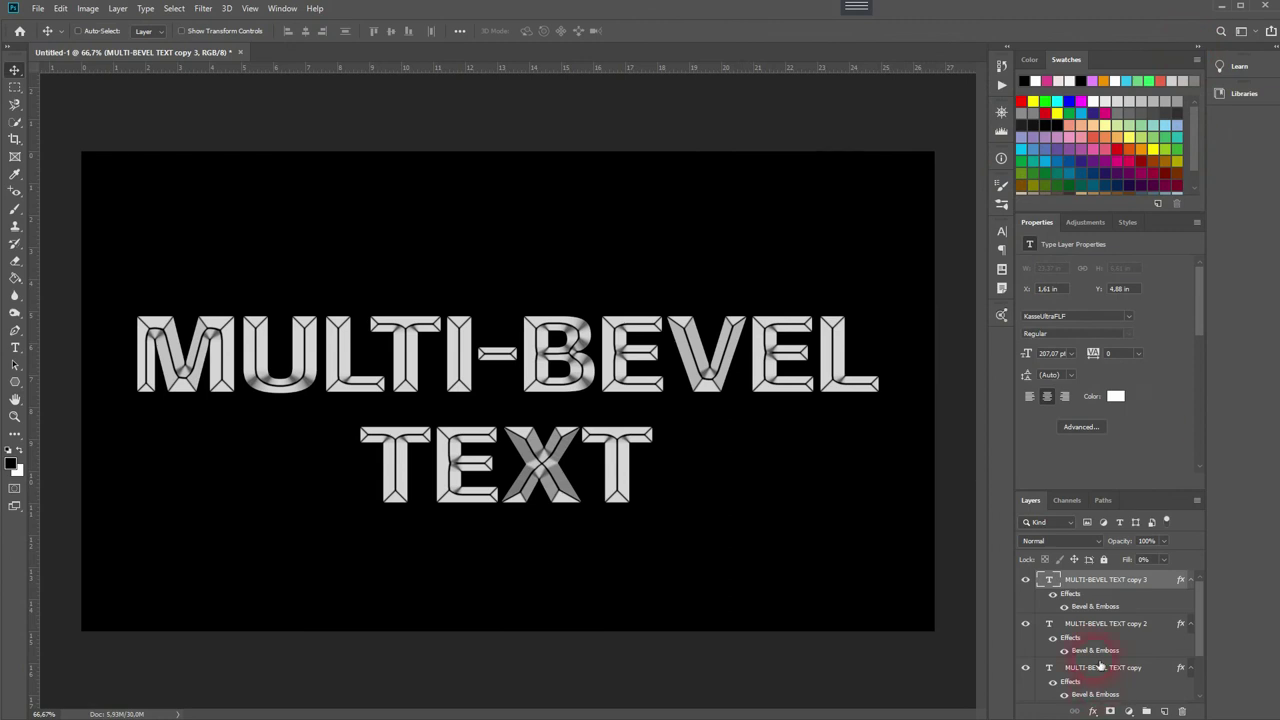
click(1027, 582)
click(1027, 582)
click(1027, 625)
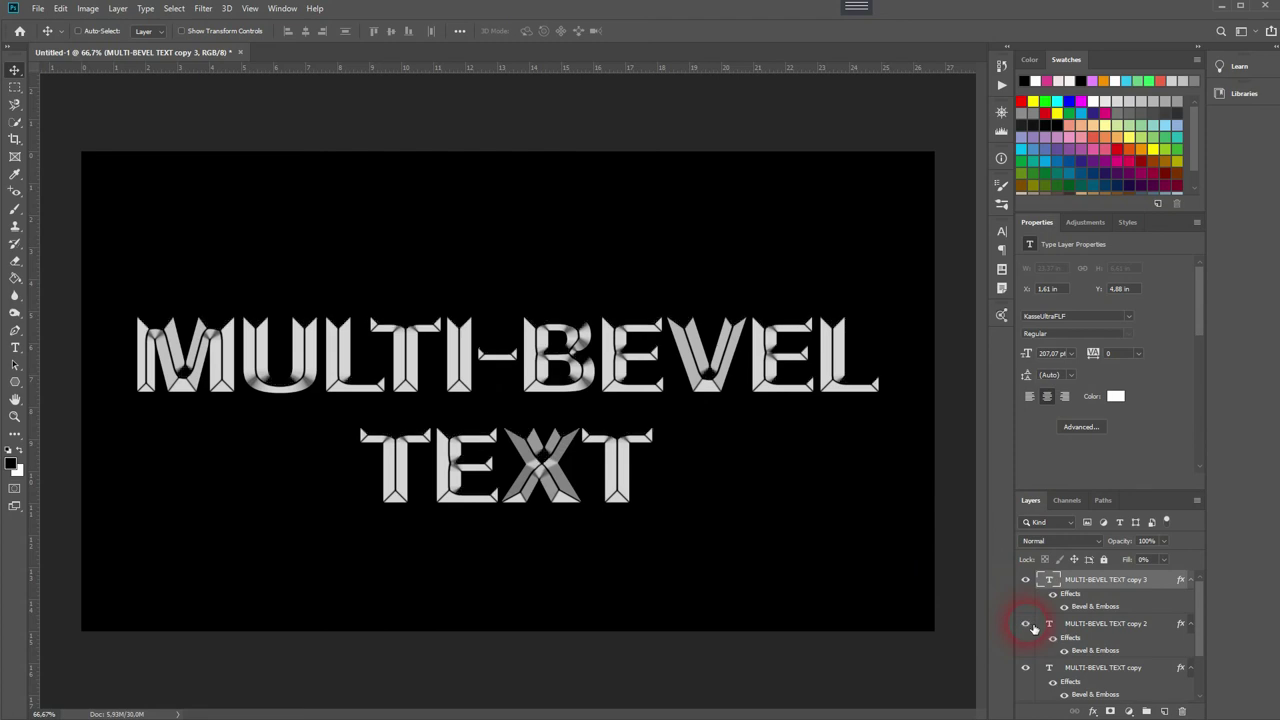
click(1027, 625)
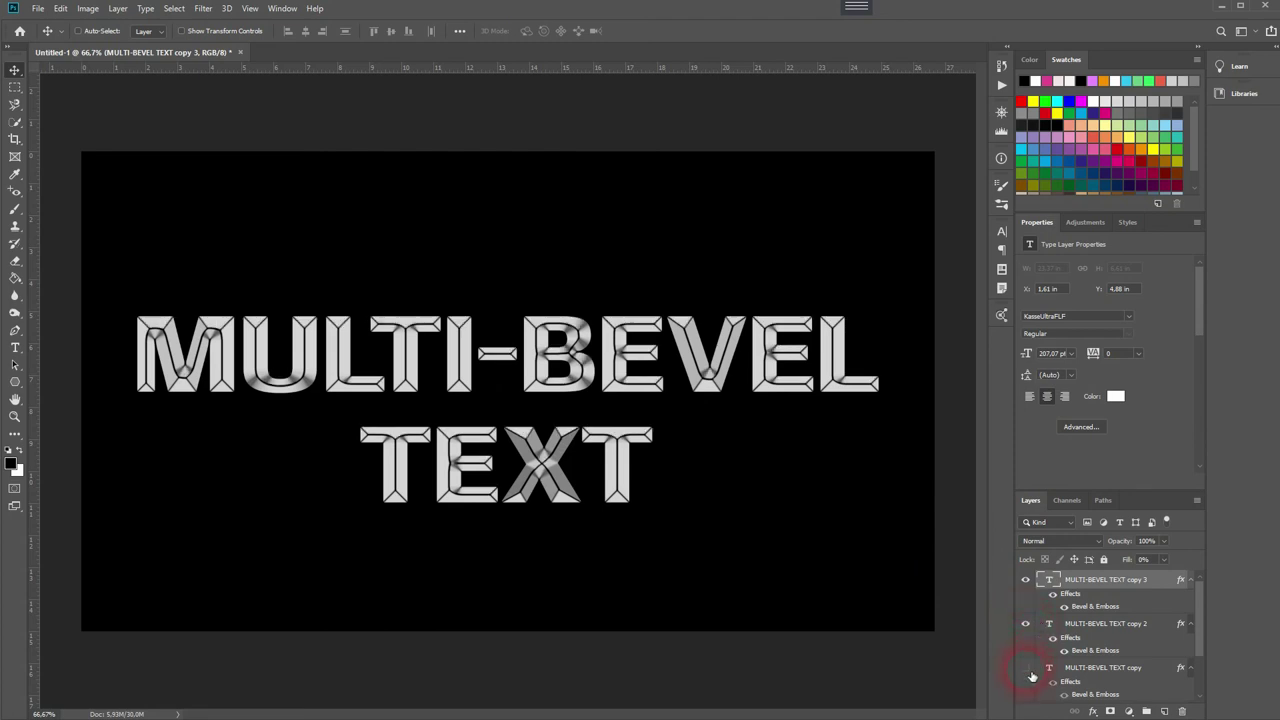
click(1029, 672)
click(1029, 672)
scroll(1144, 631, down, 2)
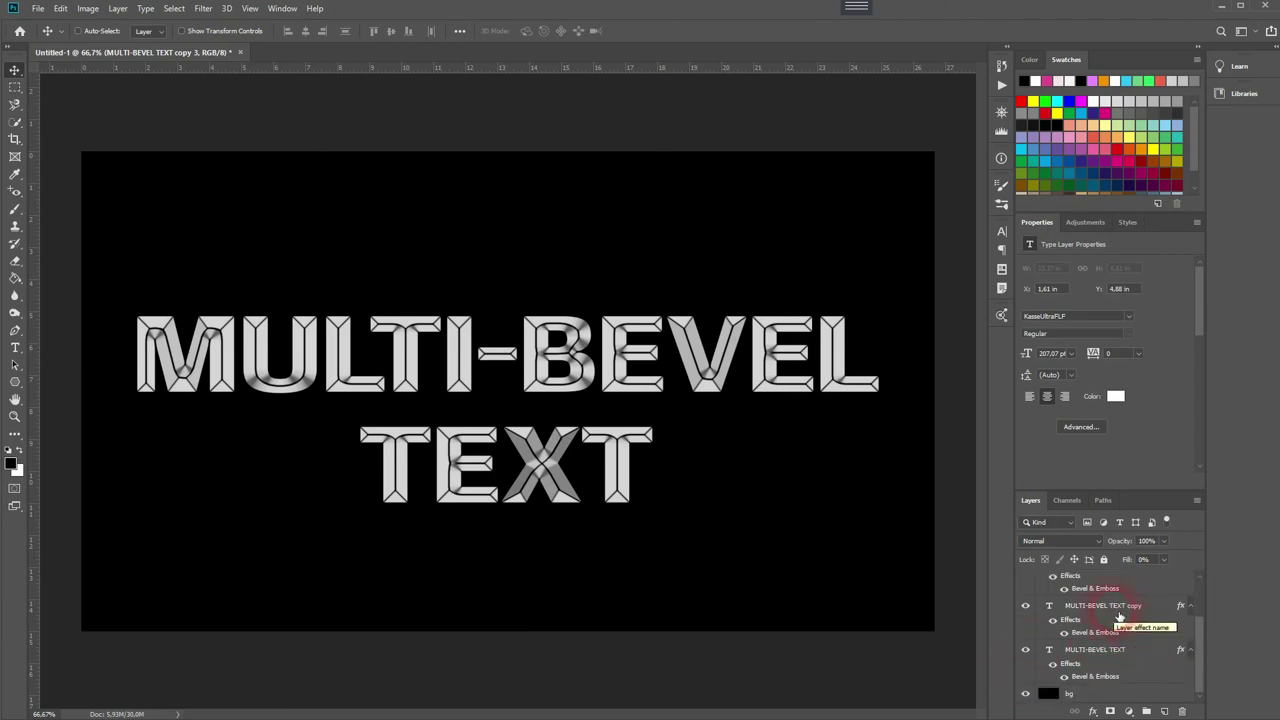
shift+click(1122, 676)
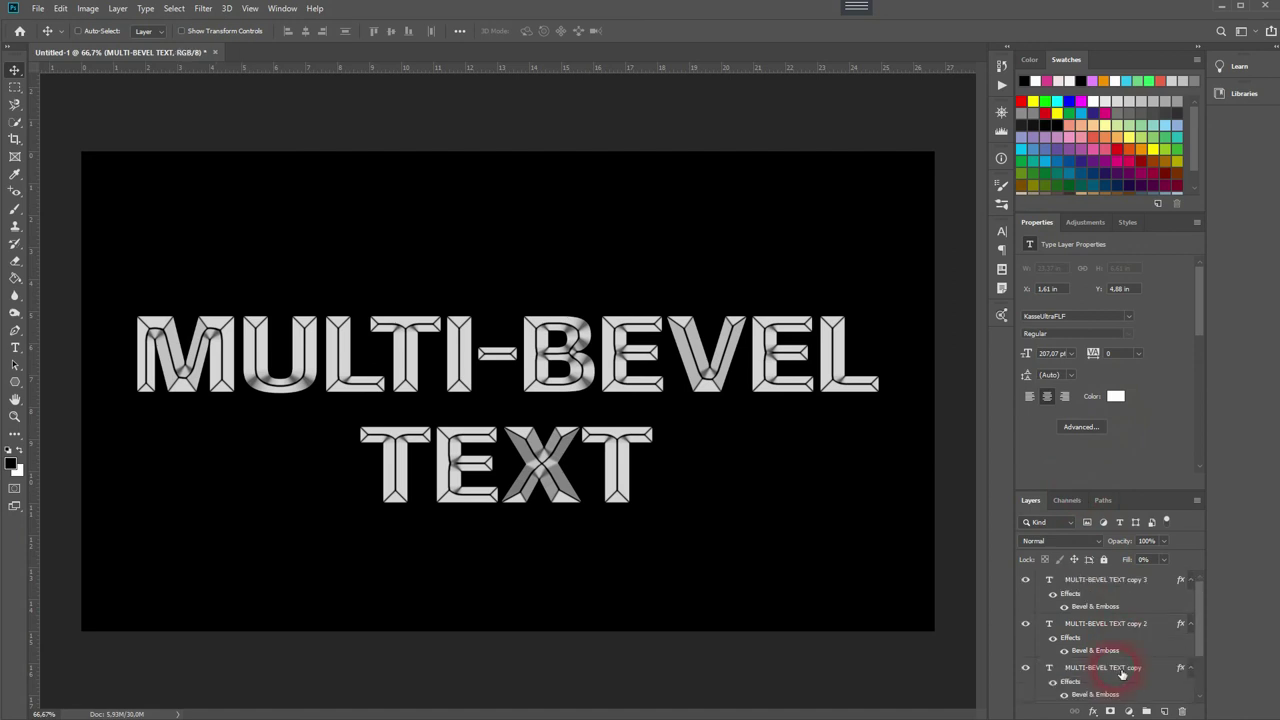
scroll(1086, 606, up, 2)
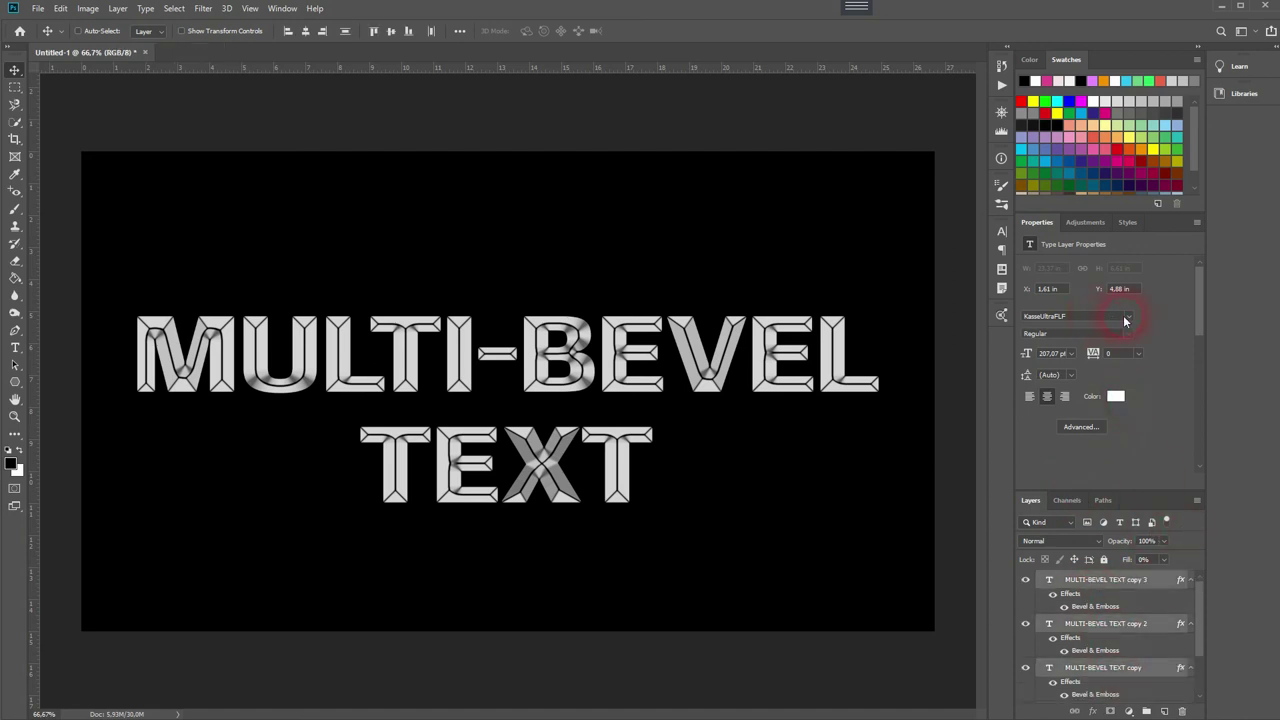
click(1127, 317)
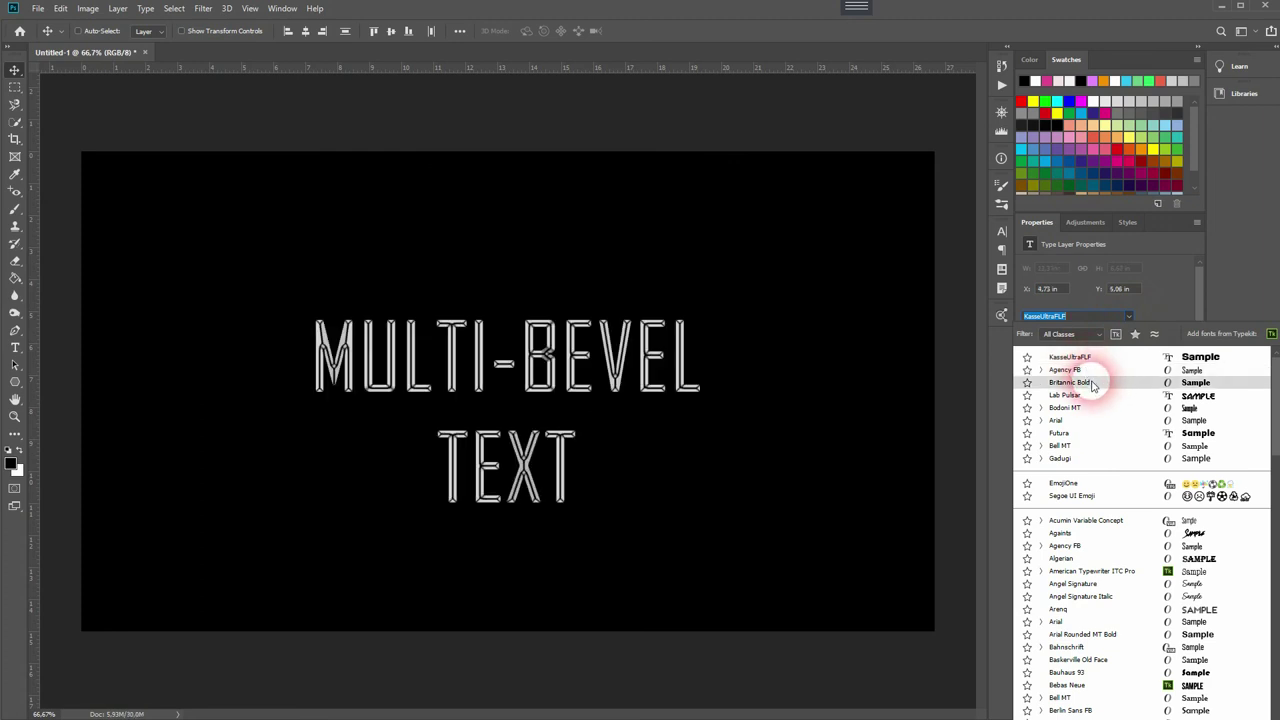
click(1069, 382)
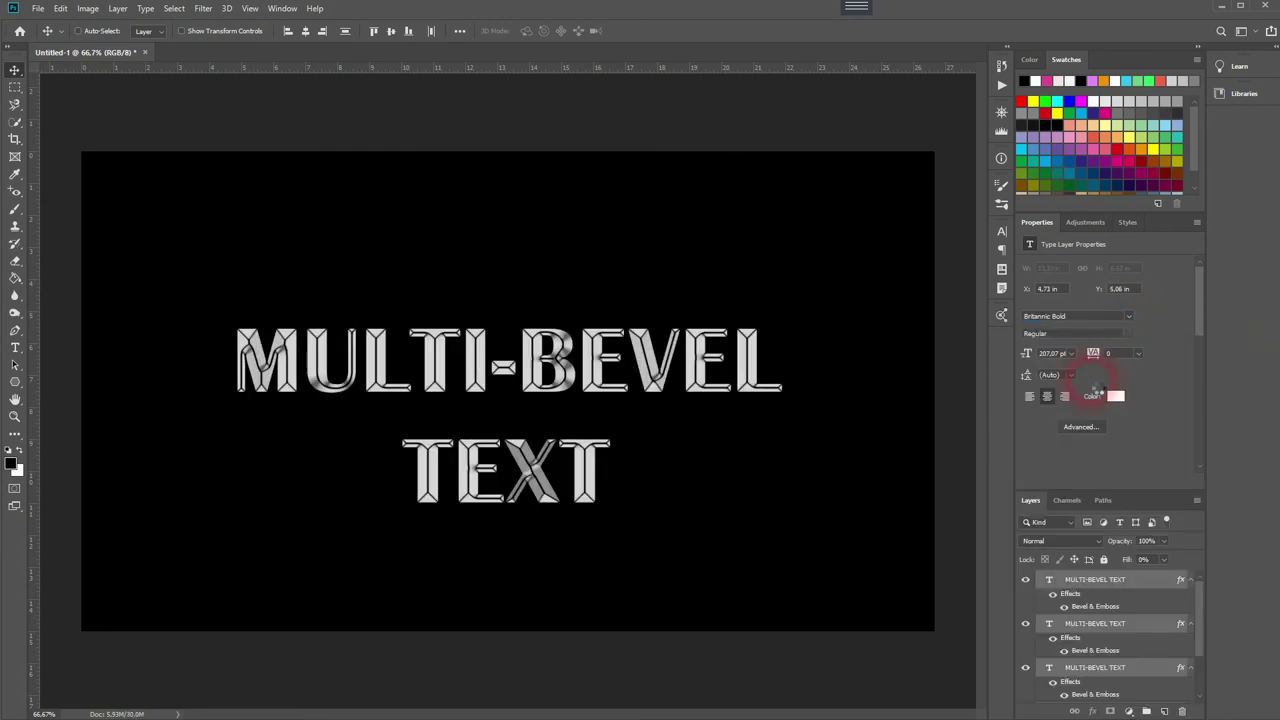